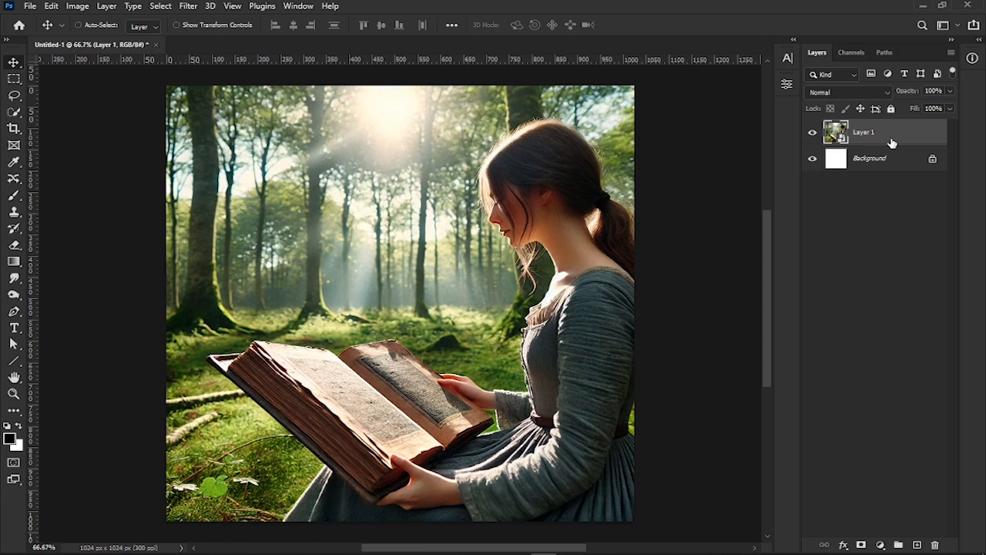
# Step: Duplicate Layer 1 and rasterize the copy
pyautogui.hotkey('ctrl', 'j')
pyautogui.rightClick(876, 136)
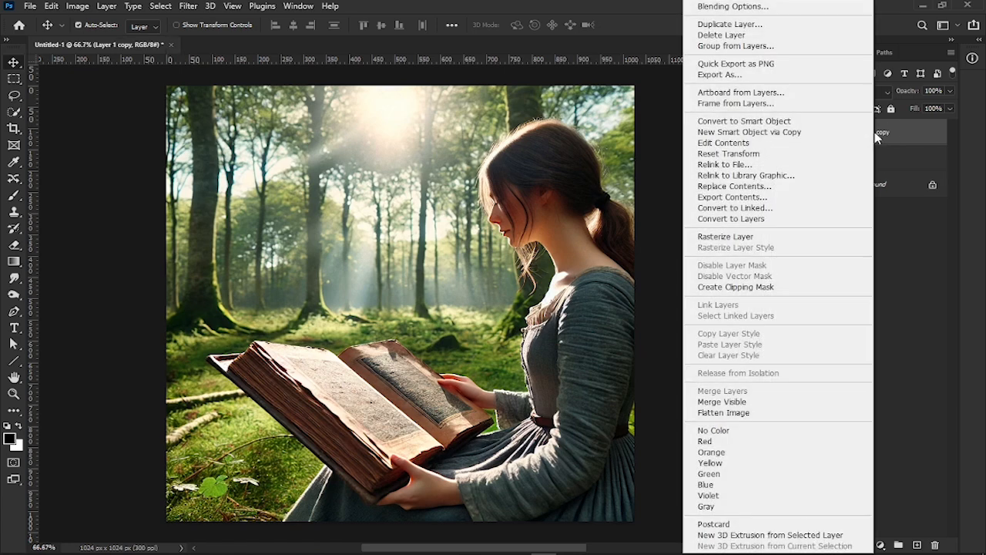
pyautogui.click(755, 237)
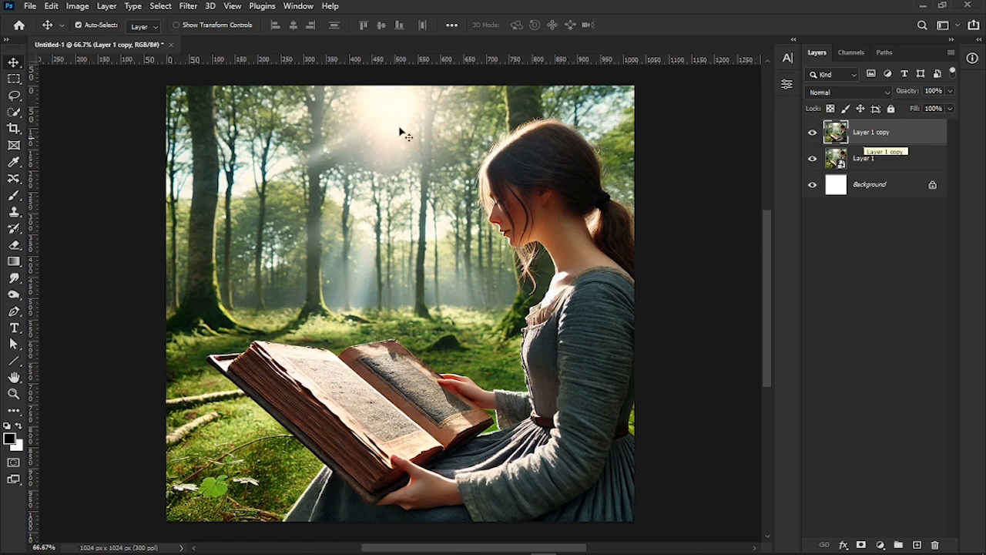
# Step: Lasso the bright sun and its glow above the trees, replace it with a Content-Aware fill at 100% opacity, and deselect
pyautogui.moveTo(14, 96); pyautogui.dragTo(98, 98)
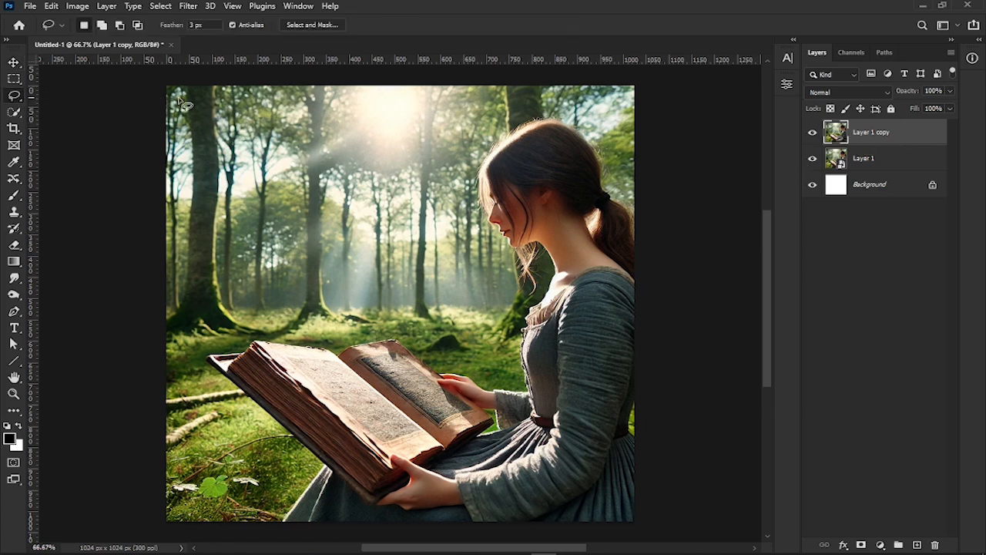
pyautogui.moveTo(348, 87)
pyautogui.mouseDown()
pyautogui.moveTo(322, 139)
pyautogui.moveTo(283, 183)
pyautogui.moveTo(359, 155)
pyautogui.moveTo(375, 172)
pyautogui.moveTo(417, 153)
pyautogui.moveTo(444, 91)
pyautogui.moveTo(389, 70)
pyautogui.moveTo(349, 87)
pyautogui.mouseUp()
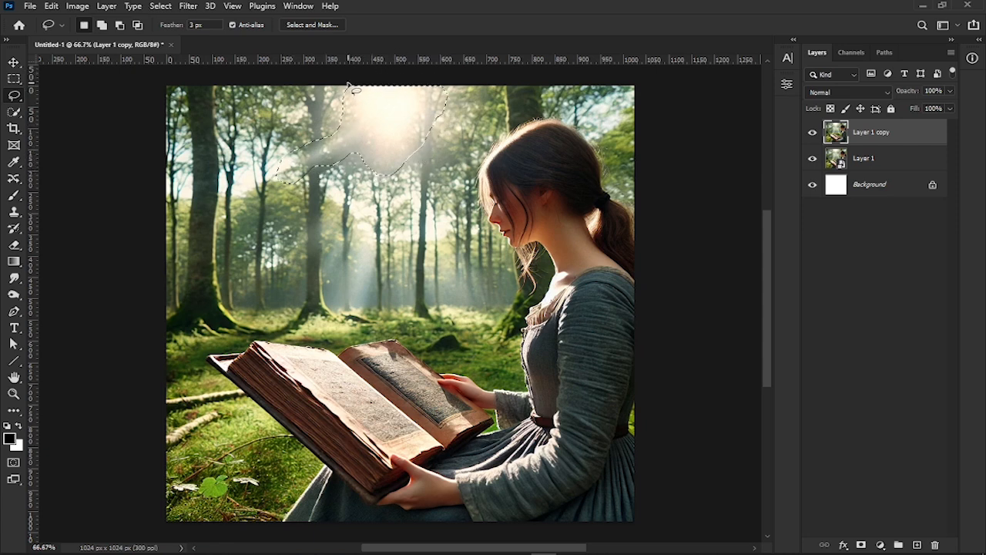
pyautogui.click(51, 5)
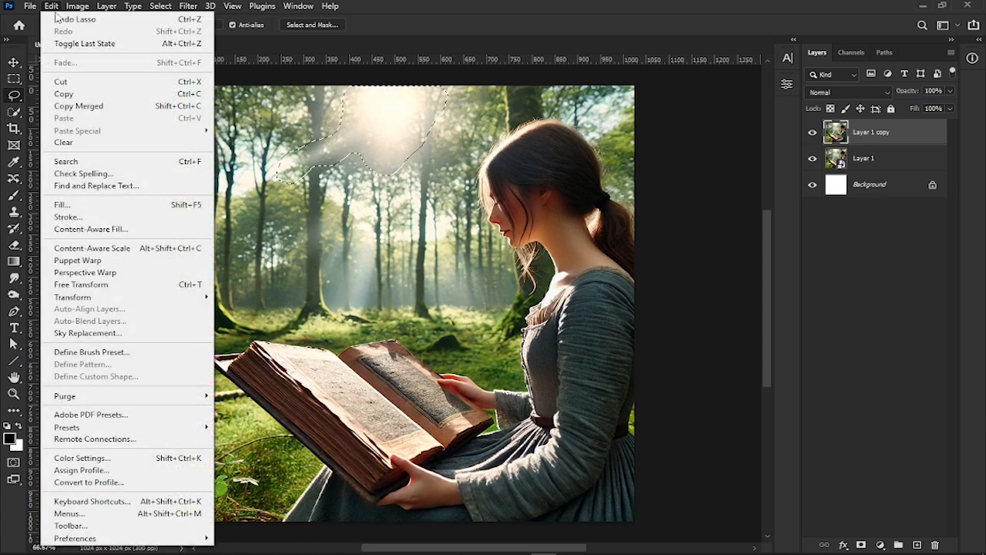
pyautogui.click(126, 204)
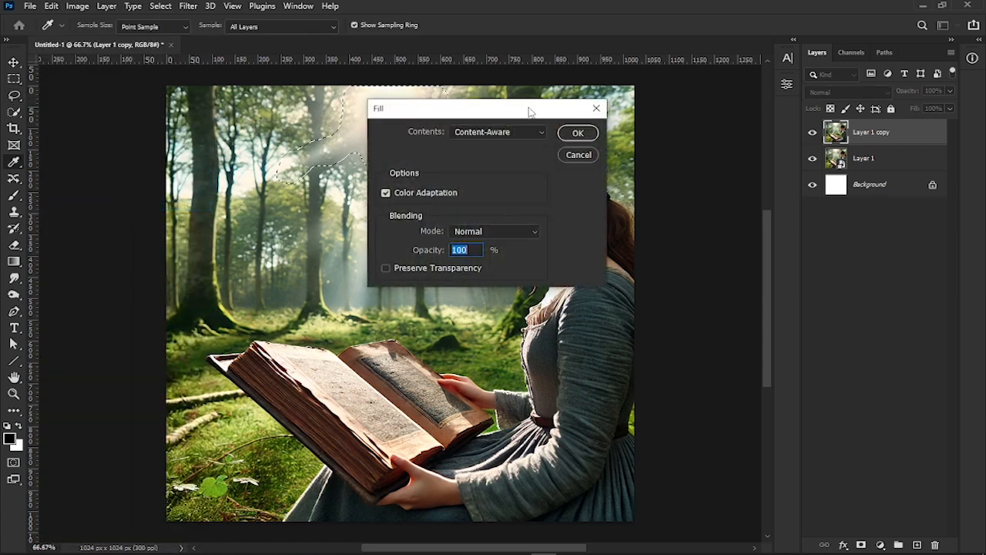
pyautogui.moveTo(529, 112); pyautogui.dragTo(553, 105)
pyautogui.click(557, 126)
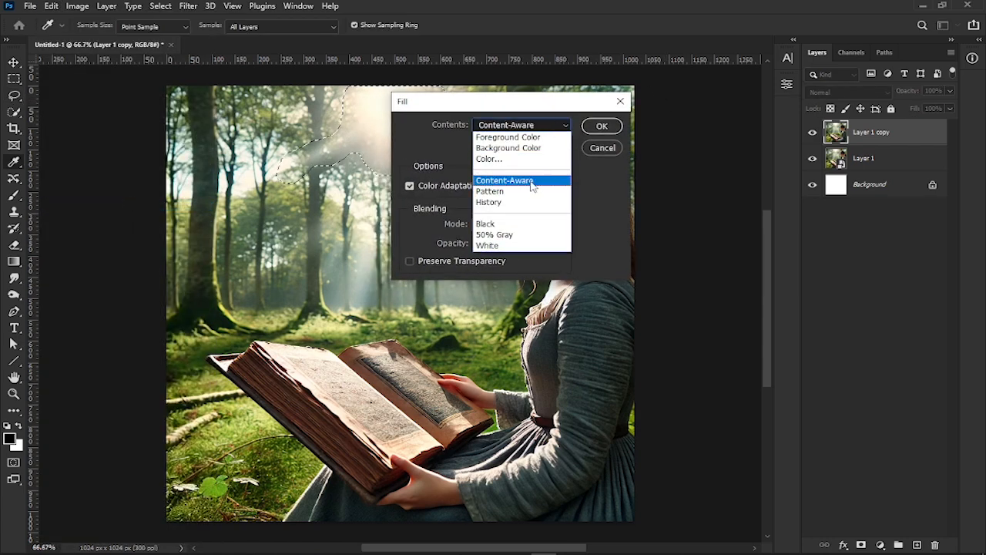
pyautogui.click(531, 181)
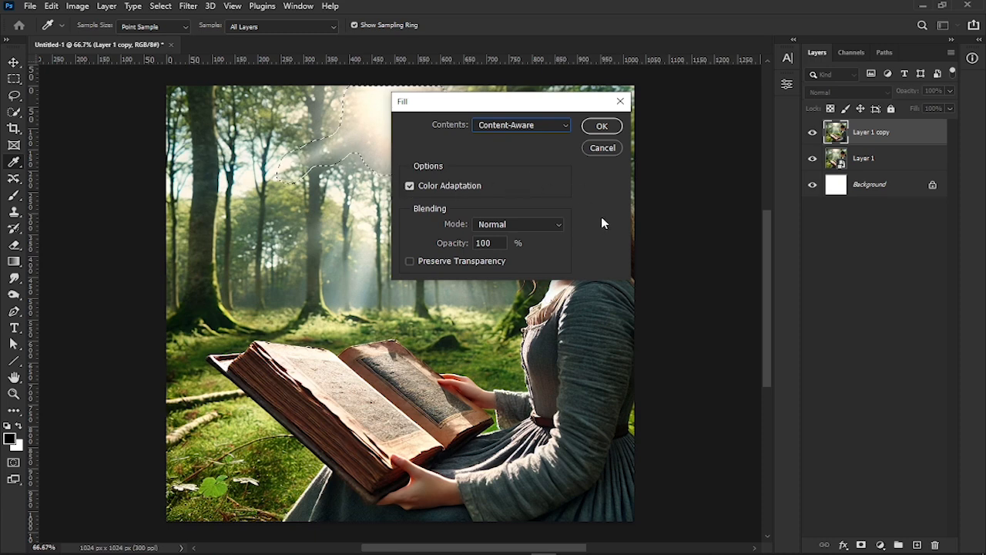
pyautogui.click(601, 126)
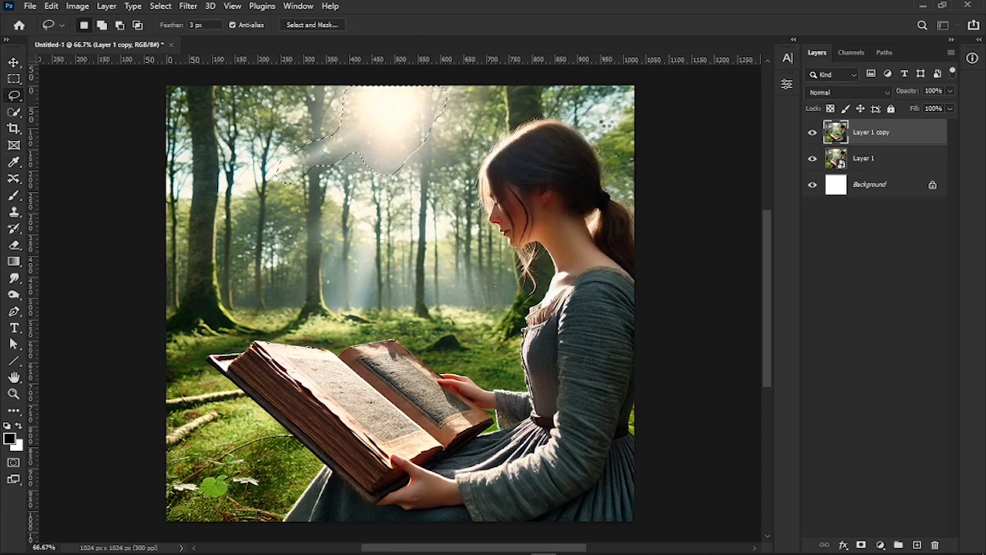
pyautogui.hotkey('ctrl', 'd')
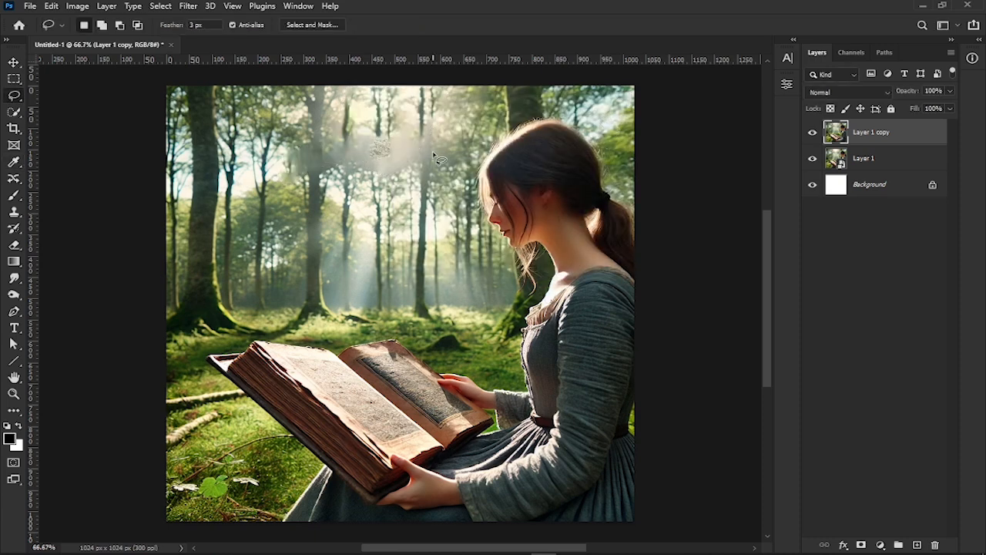
# Step: Lasso the leftover smudge where the sun was and replace it with a Content-Aware fill
pyautogui.moveTo(397, 133)
pyautogui.mouseDown()
pyautogui.moveTo(339, 139)
pyautogui.moveTo(333, 154)
pyautogui.moveTo(359, 179)
pyautogui.moveTo(401, 186)
pyautogui.moveTo(436, 168)
pyautogui.moveTo(435, 120)
pyautogui.moveTo(397, 129)
pyautogui.mouseUp()
pyautogui.click(50, 5)
pyautogui.click(85, 207)
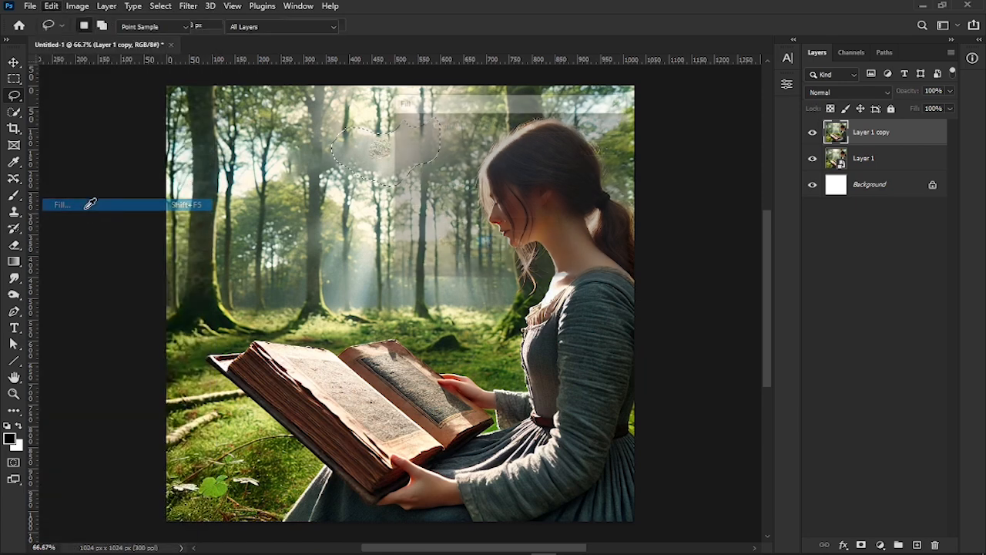
pyautogui.click(598, 126)
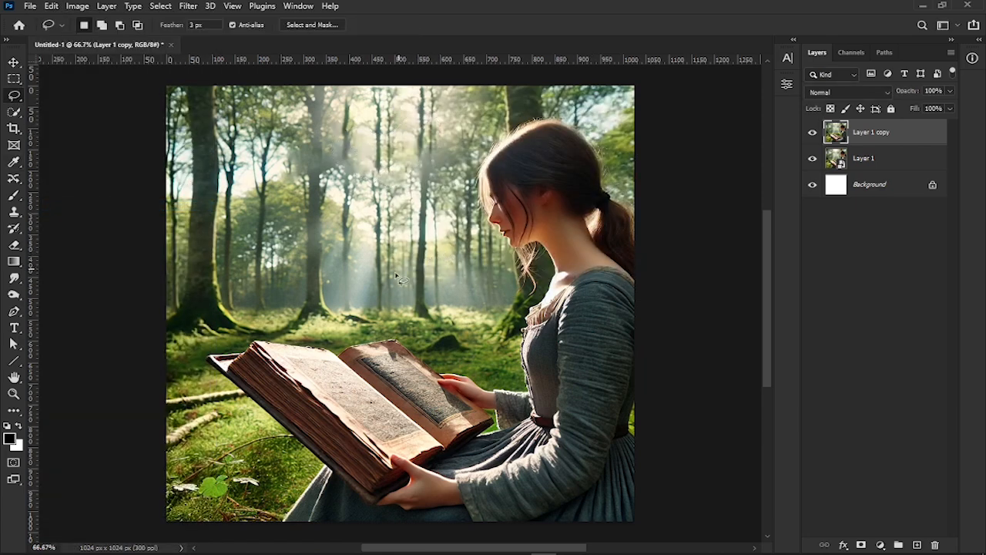
# Step: Lasso the two light-ray areas among the middle tree trunks and remove them with a Content-Aware fill
pyautogui.moveTo(383, 257)
pyautogui.mouseDown()
pyautogui.moveTo(374, 312)
pyautogui.moveTo(330, 297)
pyautogui.moveTo(362, 224)
pyautogui.moveTo(385, 262)
pyautogui.mouseUp()
pyautogui.moveTo(451, 243)
pyautogui.mouseDown()
pyautogui.moveTo(481, 298)
pyautogui.moveTo(474, 310)
pyautogui.moveTo(446, 312)
pyautogui.moveTo(431, 292)
pyautogui.moveTo(429, 250)
pyautogui.moveTo(454, 243)
pyautogui.mouseUp()
pyautogui.click(52, 7)
pyautogui.click(61, 205)
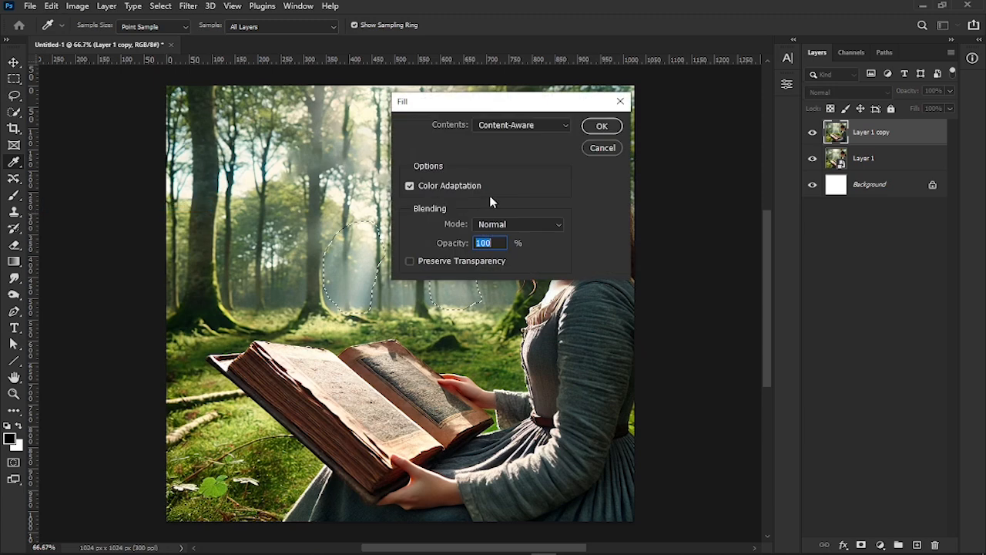
pyautogui.click(597, 127)
# Step: Select the remaining bright patch between the trunks in front of the woman and fill it Content-Aware
pyautogui.moveTo(461, 266)
pyautogui.mouseDown()
pyautogui.moveTo(438, 302)
pyautogui.moveTo(457, 321)
pyautogui.moveTo(472, 279)
pyautogui.mouseUp()
pyautogui.click(50, 6)
pyautogui.click(62, 204)
pyautogui.press('Return')
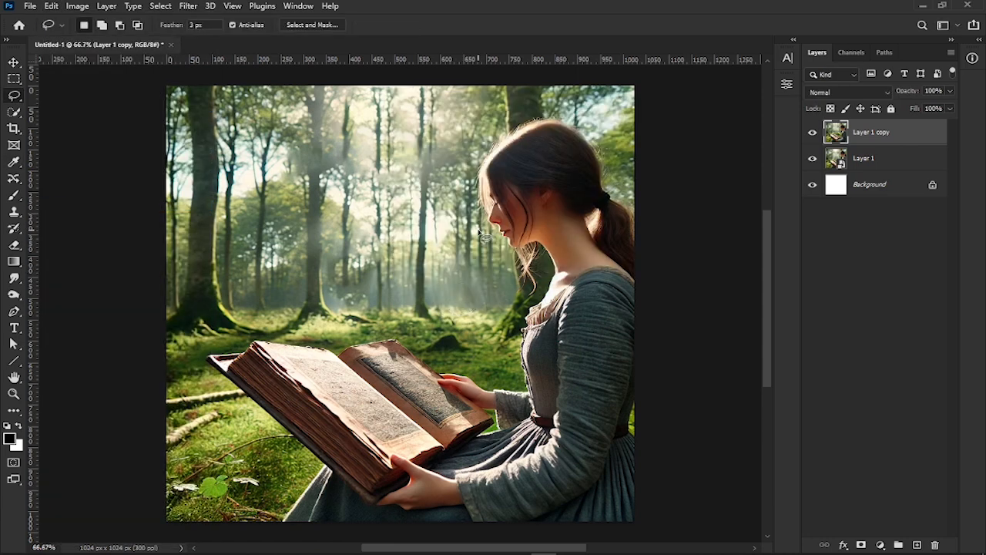
# Step: Clean up the small patch beside the base of the middle tree with a Content-Aware fill, and clear the selection
pyautogui.moveTo(339, 295)
pyautogui.mouseDown()
pyautogui.moveTo(339, 307)
pyautogui.moveTo(325, 266)
pyautogui.mouseUp()
pyautogui.click(51, 6)
pyautogui.click(62, 205)
pyautogui.press('Return')
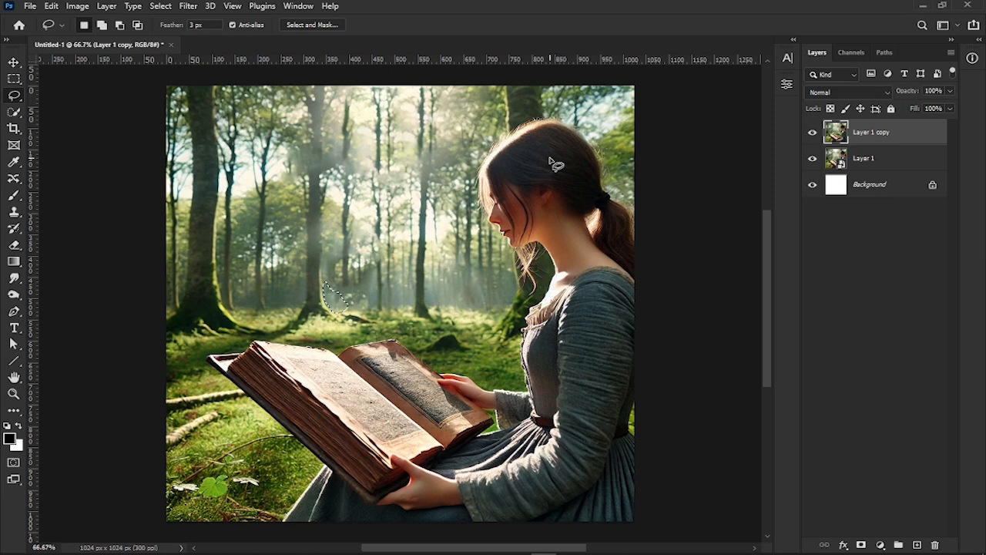
pyautogui.hotkey('ctrl', 'd')
# Step: Add a Brightness/Contrast adjustment layer above Layer 1 copy with the brightness lowered all the way to darken the scene
pyautogui.click(881, 545)
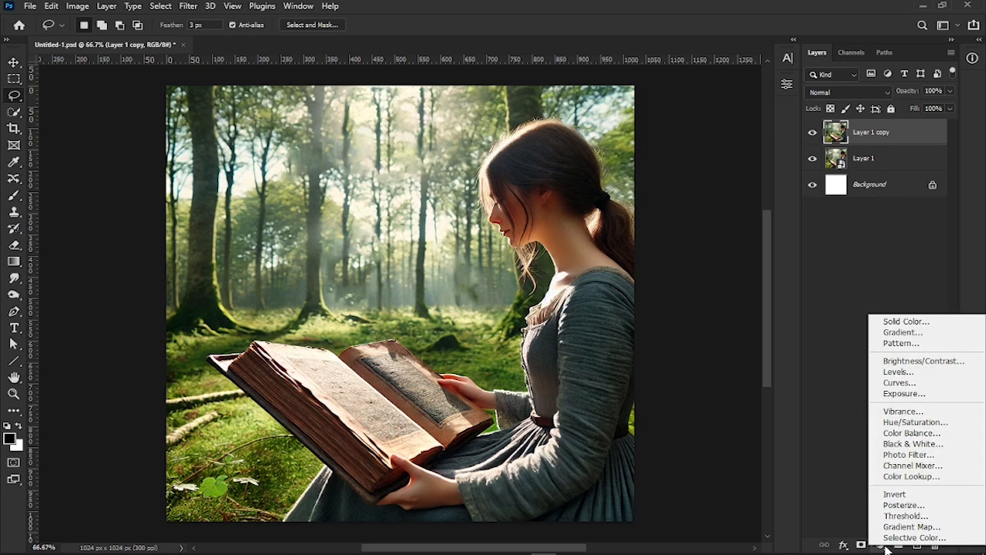
pyautogui.click(954, 367)
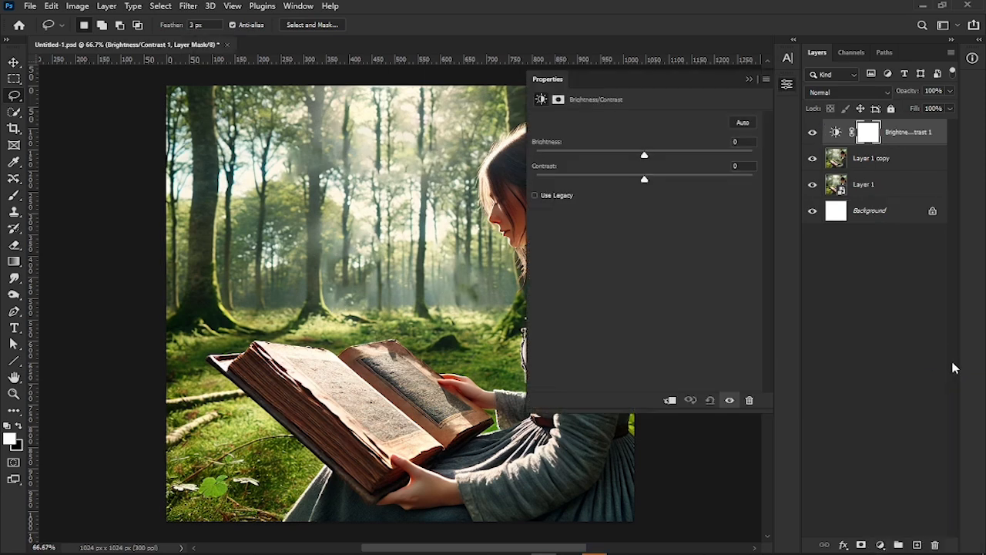
pyautogui.moveTo(654, 159); pyautogui.dragTo(511, 158)
pyautogui.click(748, 79)
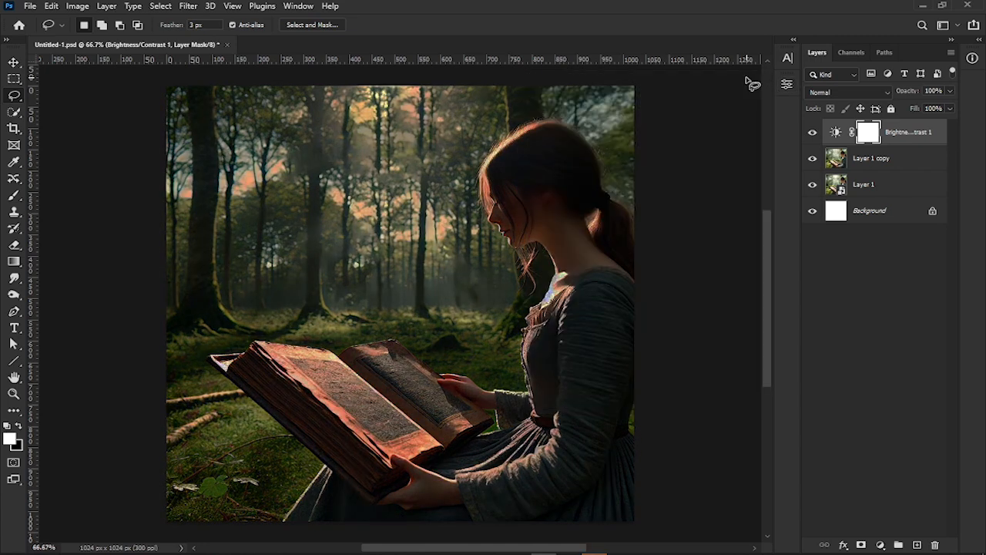
# Step: Split the adjustment layer's Blend If underlying-layer range to 0/255 and 147/255, and compare the image with the adjustment off and on
pyautogui.rightClick(928, 136)
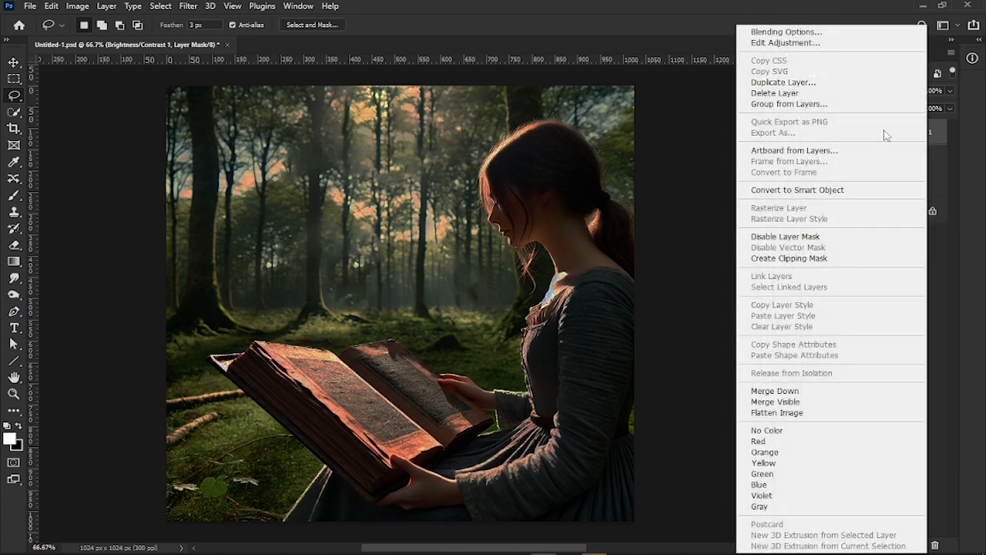
pyautogui.click(791, 36)
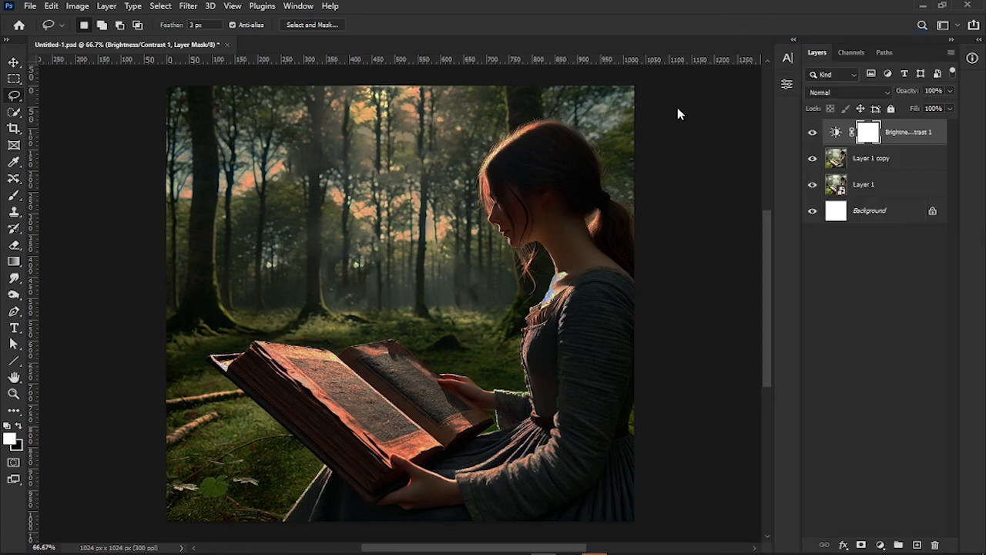
pyautogui.moveTo(693, 61); pyautogui.dragTo(760, 38)
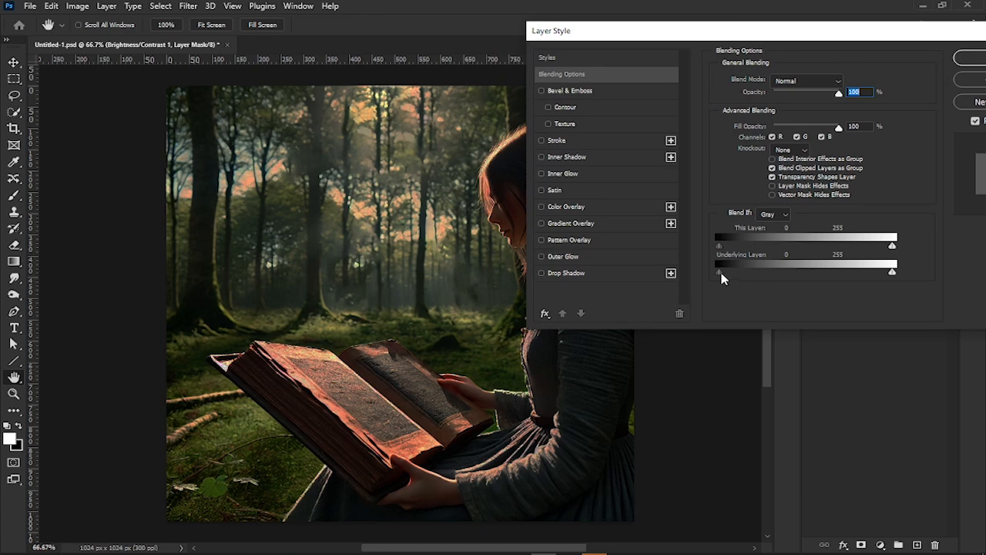
pyautogui.moveTo(752, 278); pyautogui.dragTo(917, 283)
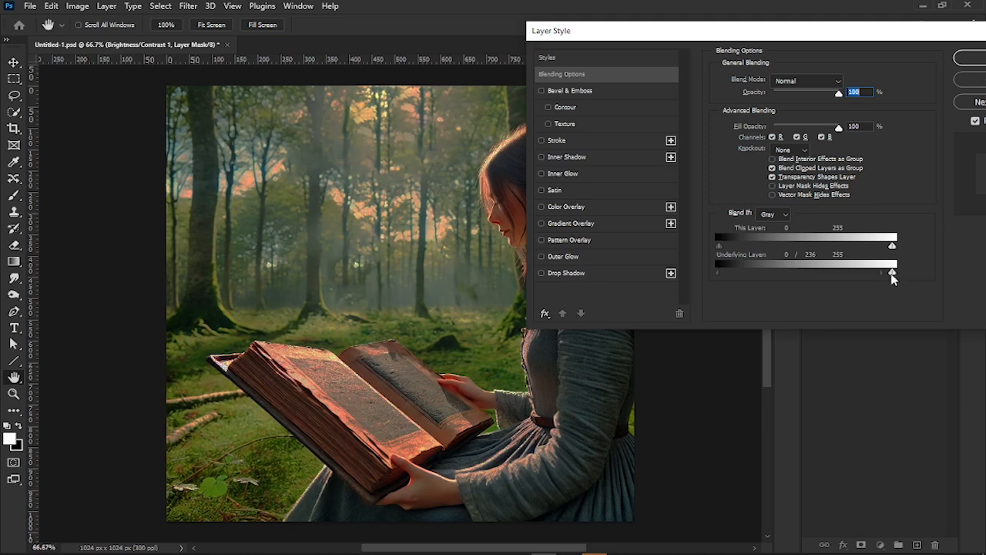
pyautogui.moveTo(893, 275); pyautogui.dragTo(821, 282)
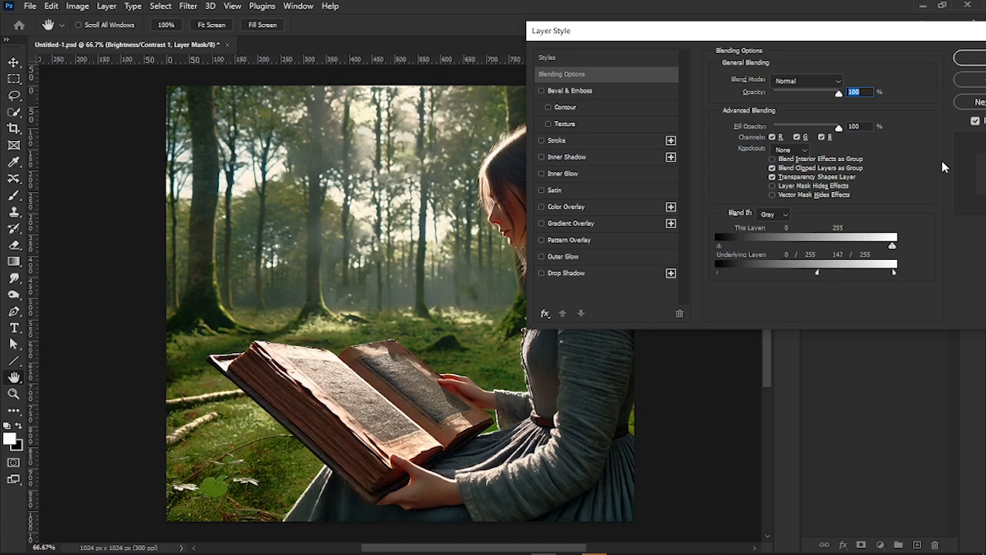
pyautogui.click(969, 58)
pyautogui.click(813, 133)
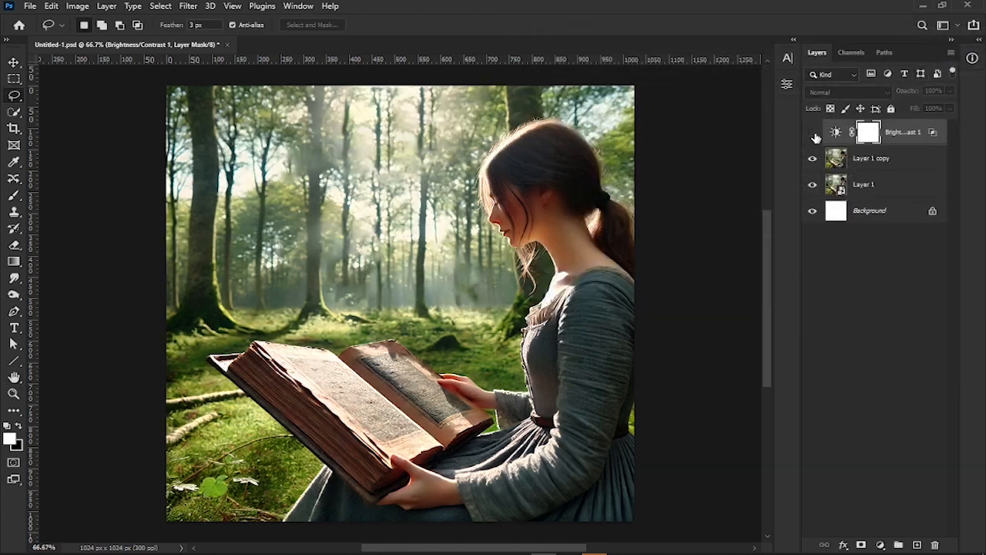
pyautogui.click(813, 132)
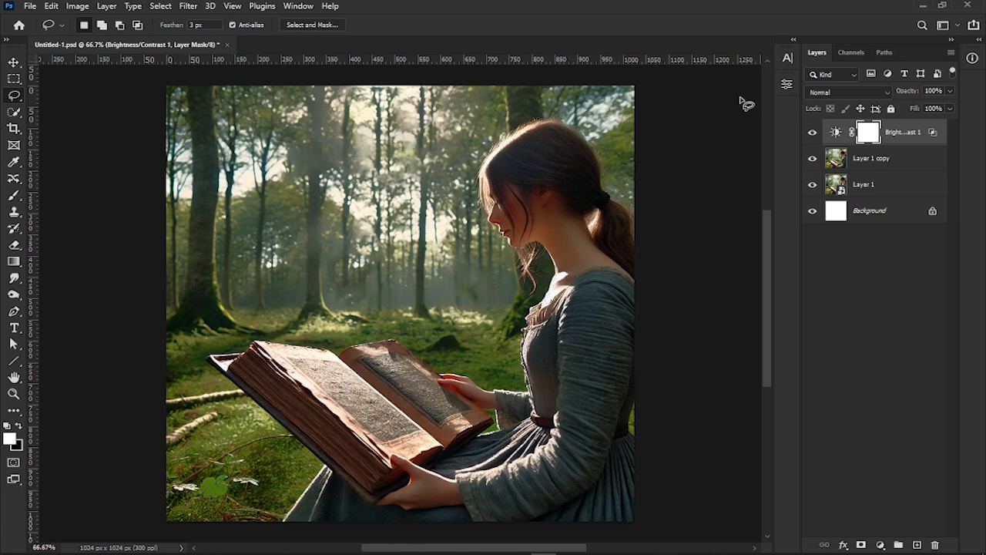
# Step: Stamp all visible layers into a new layer on top and desaturate it
pyautogui.click(13, 62)
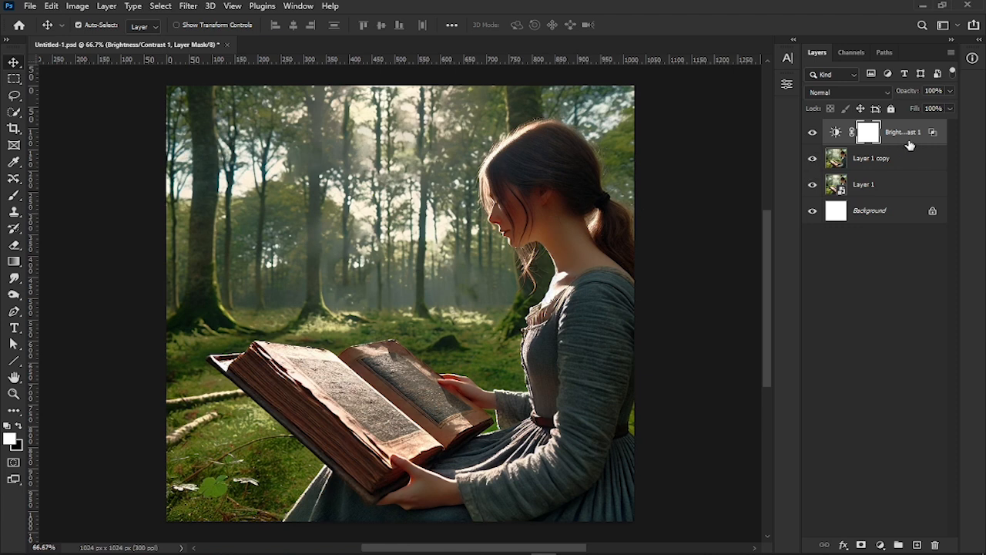
pyautogui.hotkey('ctrl', 'alt', 'shift', 'e')
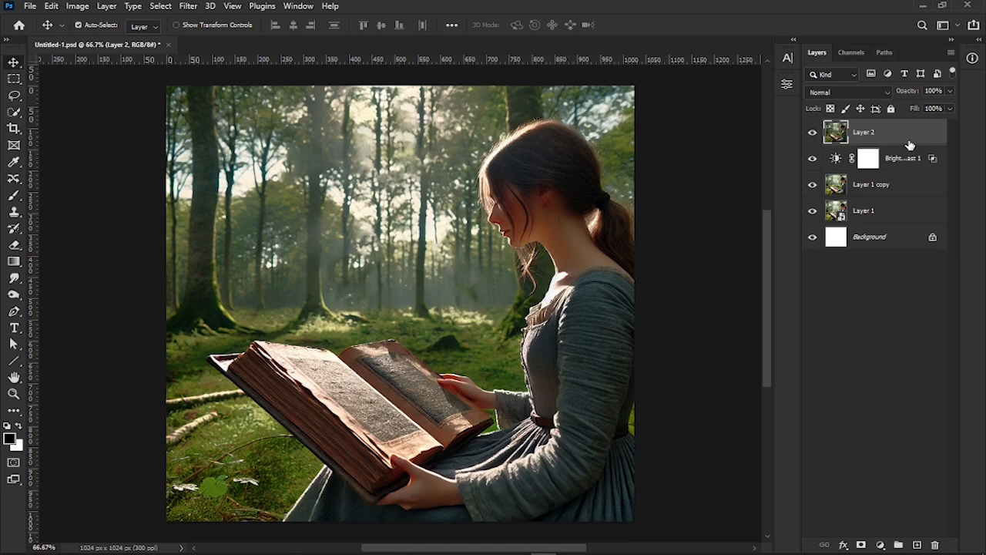
pyautogui.click(77, 7)
pyautogui.moveTo(100, 38)
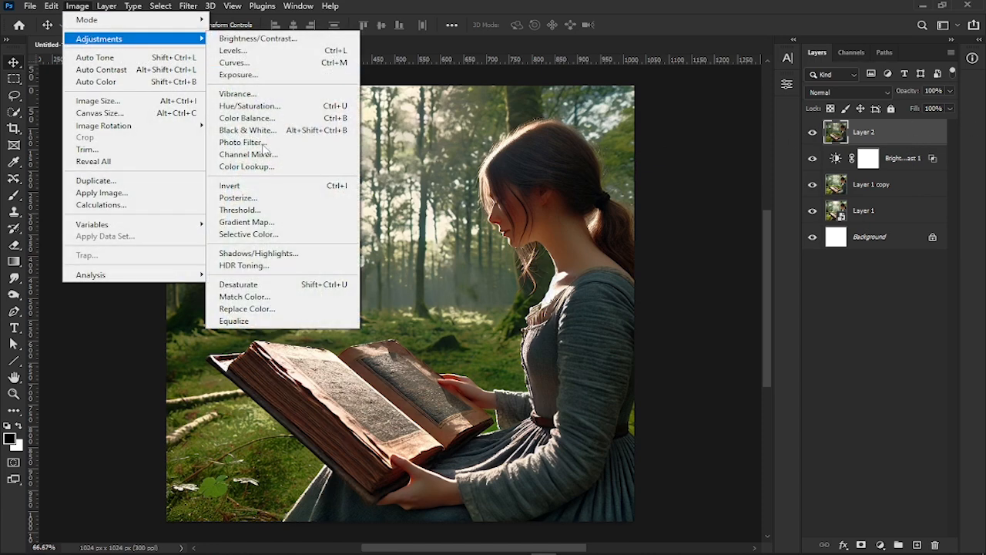
pyautogui.click(257, 284)
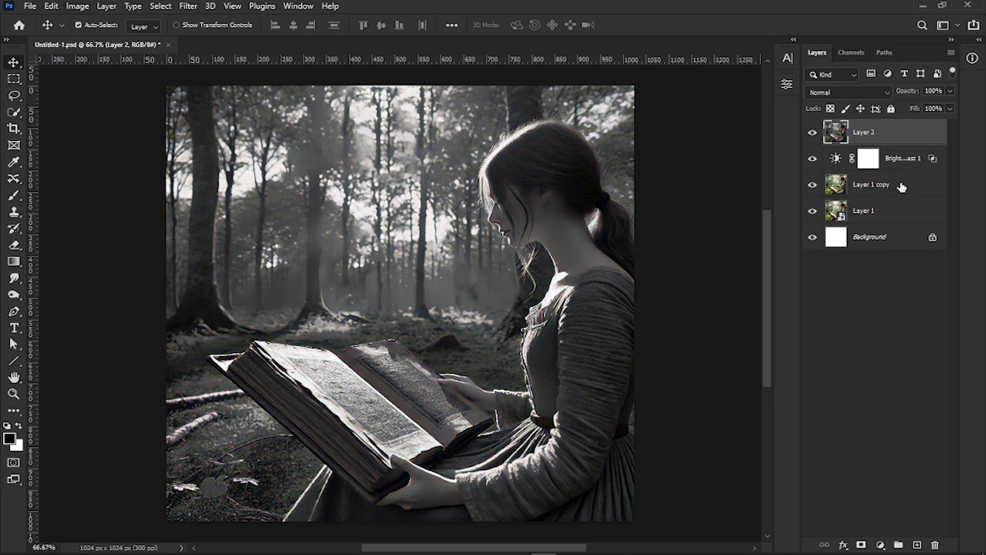
# Step: Add a Levels adjustment layer above the desaturated layer and set its black input level to 145
pyautogui.click(880, 544)
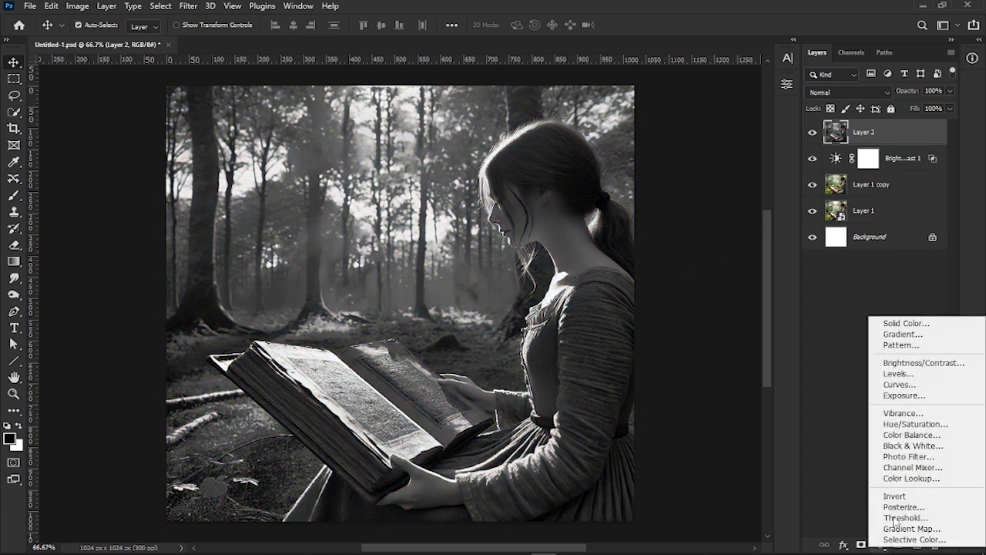
pyautogui.click(888, 374)
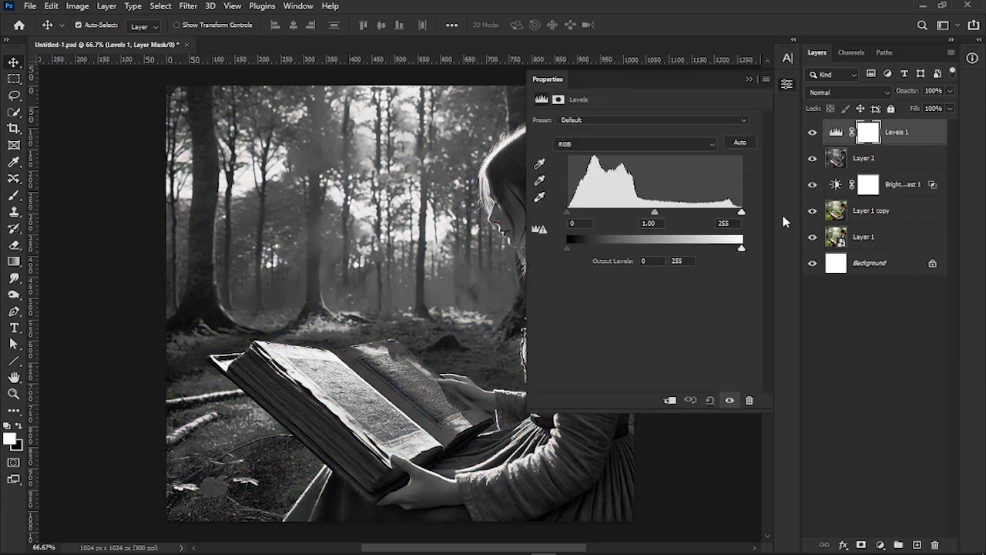
pyautogui.moveTo(572, 217); pyautogui.dragTo(644, 212)
pyautogui.moveTo(678, 106); pyautogui.dragTo(822, 156)
pyautogui.moveTo(787, 262); pyautogui.dragTo(812, 263)
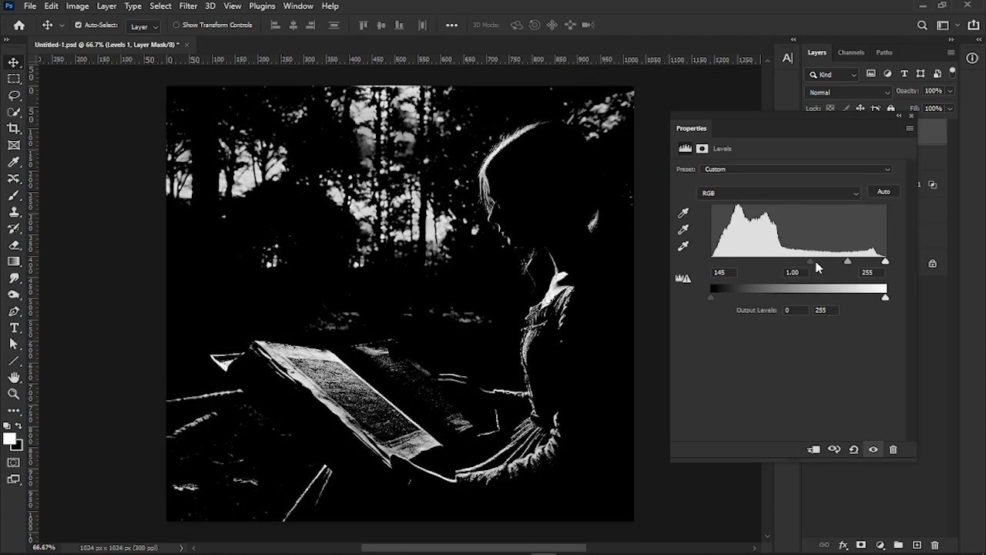
# Step: Fine-tune the Levels white input to isolate the highlights without harsh clipping, and return the adjustment's properties collapsed to their dock
pyautogui.moveTo(884, 263); pyautogui.dragTo(847, 264)
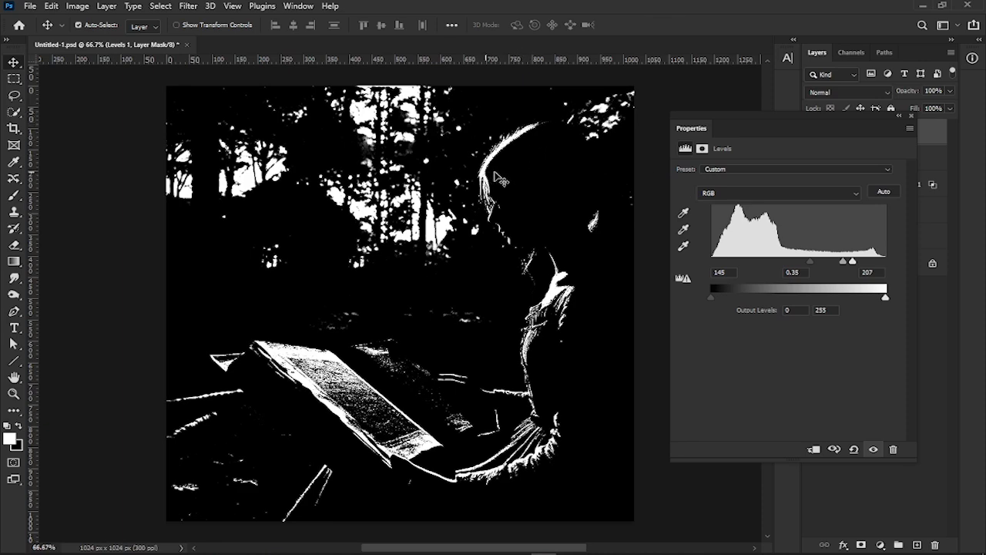
pyautogui.moveTo(856, 260); pyautogui.dragTo(886, 276)
pyautogui.click(900, 116)
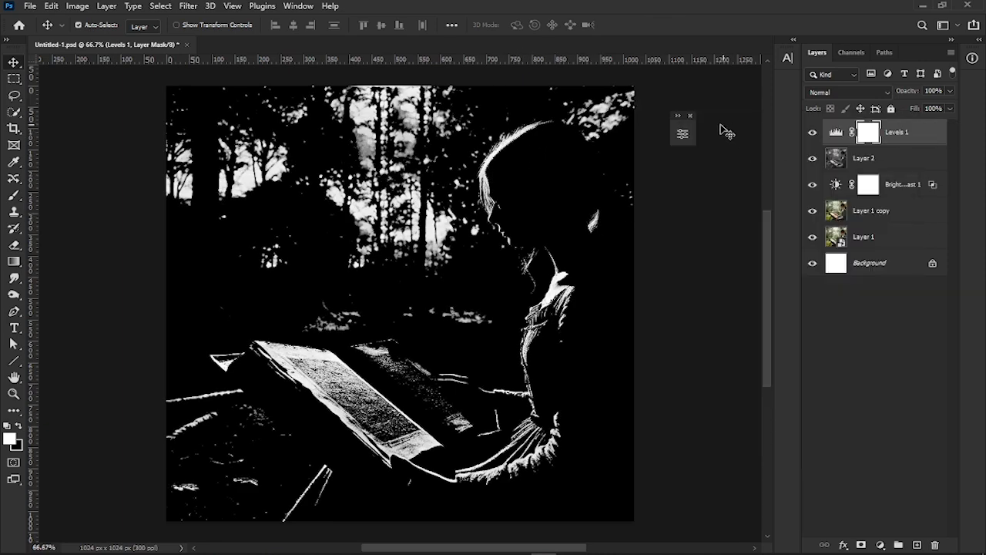
pyautogui.moveTo(685, 132); pyautogui.dragTo(787, 85)
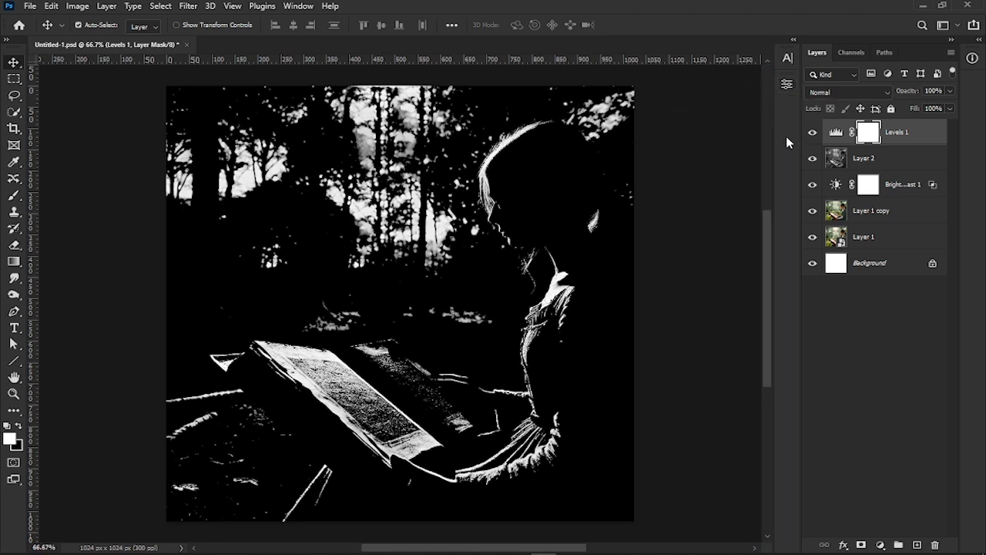
# Step: Add a new layer above the desaturated layer and set up a hard round Brush with opacity, flow and smoothing at 100%
pyautogui.click(886, 161)
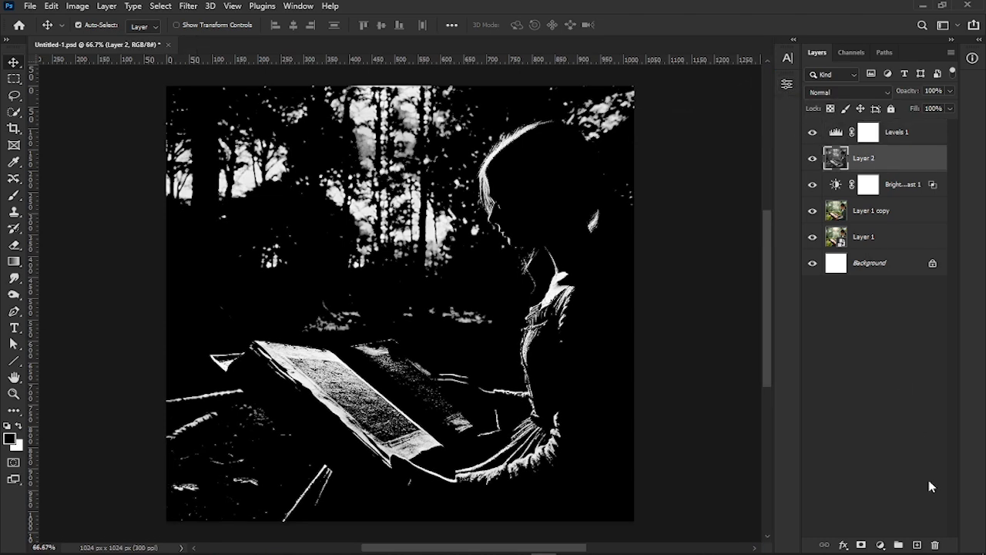
pyautogui.click(917, 545)
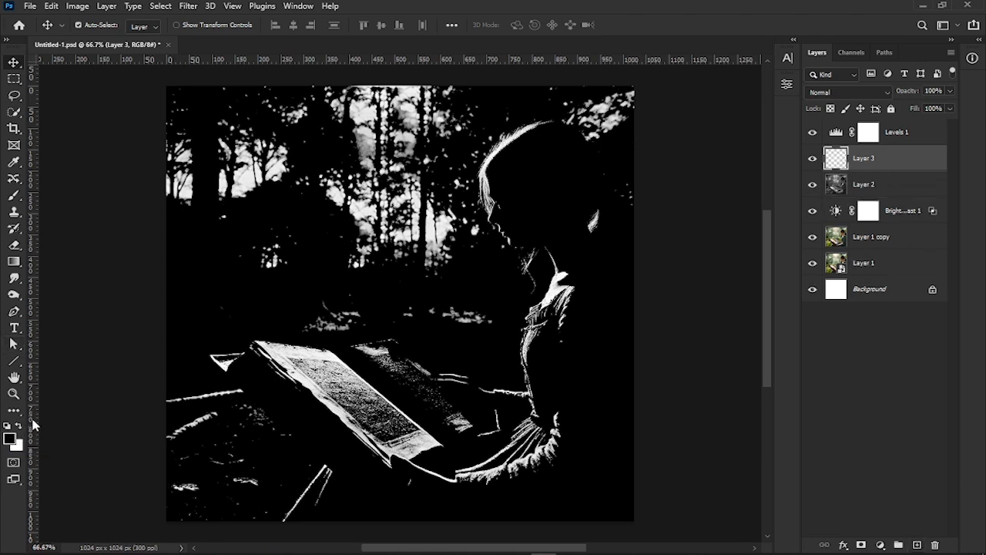
pyautogui.moveTo(14, 197); pyautogui.dragTo(67, 200)
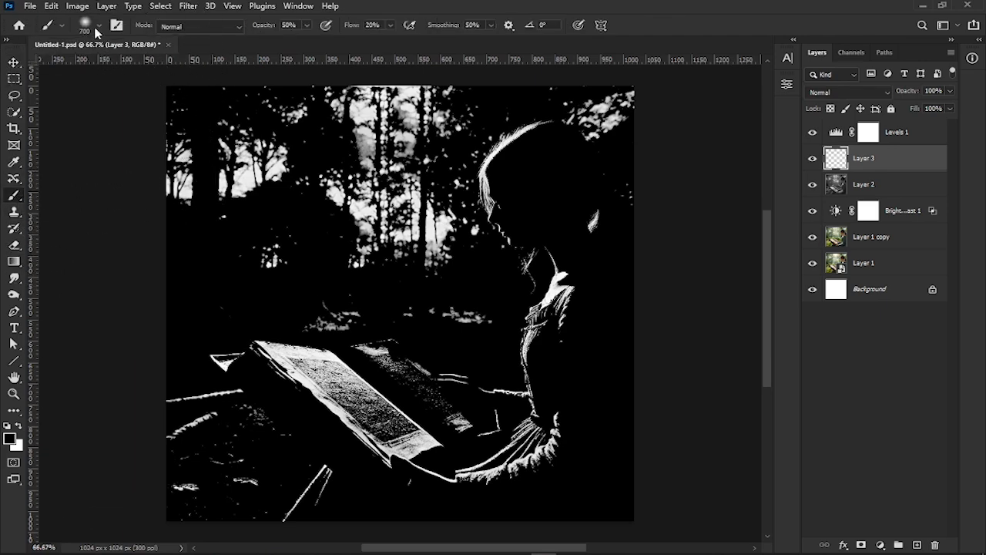
pyautogui.click(97, 26)
pyautogui.click(416, 5)
pyautogui.moveTo(262, 29); pyautogui.dragTo(594, 30)
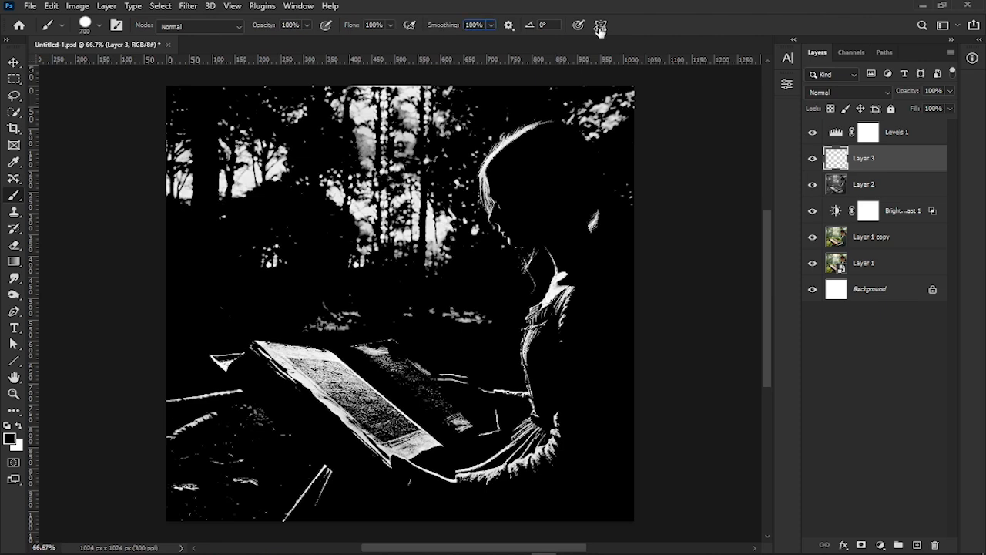
# Step: Set brush smoothing to 0% and paint black over the forest, book and dress with a 200 px brush
pyautogui.press('[')
pyautogui.press('[')
pyautogui.press('[')
pyautogui.press('[')
pyautogui.press('[')
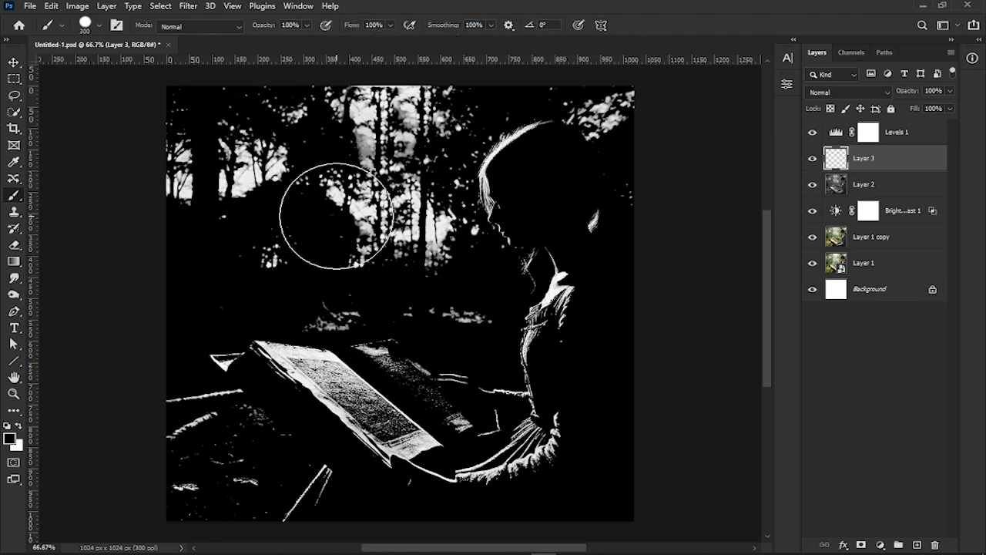
pyautogui.press('[')
pyautogui.moveTo(376, 171)
pyautogui.mouseDown()
pyautogui.moveTo(200, 134)
pyautogui.moveTo(319, 183)
pyautogui.moveTo(320, 235)
pyautogui.moveTo(388, 182)
pyautogui.moveTo(422, 262)
pyautogui.mouseUp()
pyautogui.moveTo(460, 26); pyautogui.dragTo(414, 29)
pyautogui.moveTo(396, 220)
pyautogui.mouseDown()
pyautogui.moveTo(304, 404)
pyautogui.moveTo(582, 323)
pyautogui.moveTo(227, 473)
pyautogui.mouseUp()
# Step: Paint out the stray highlights around the head and on the neck in black with a 45 px brush
pyautogui.scroll(3, 440, 143)
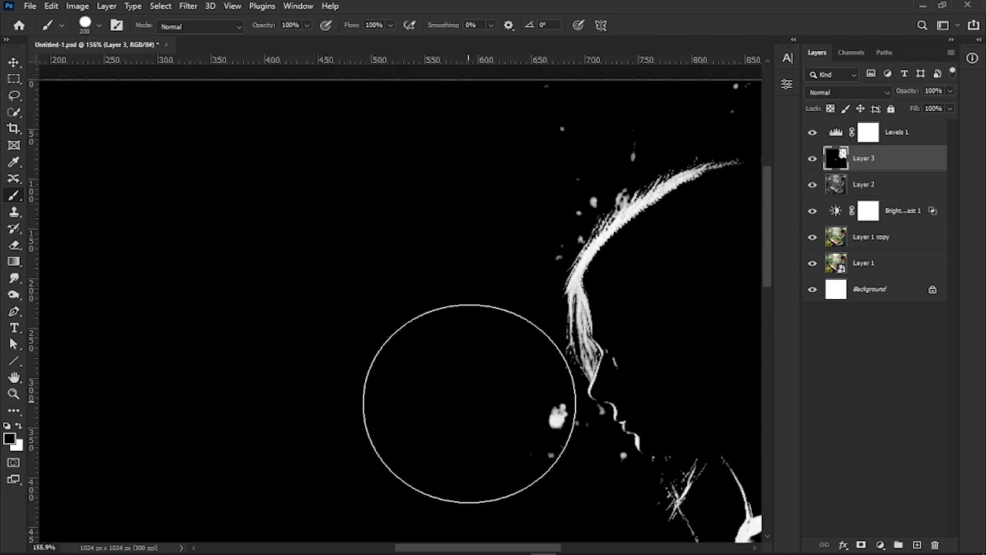
pyautogui.hscroll(5, 498, 501)
pyautogui.moveTo(440, 165); pyautogui.dragTo(396, 209)
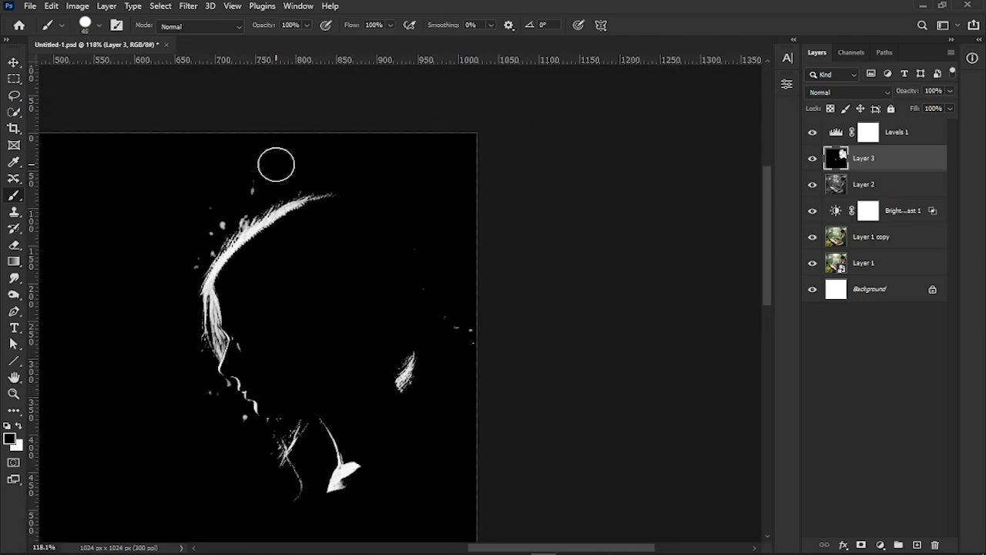
pyautogui.scroll(-2, 337, 337)
pyautogui.moveTo(337, 337); pyautogui.dragTo(339, 425)
pyautogui.scroll(-1, 339, 425)
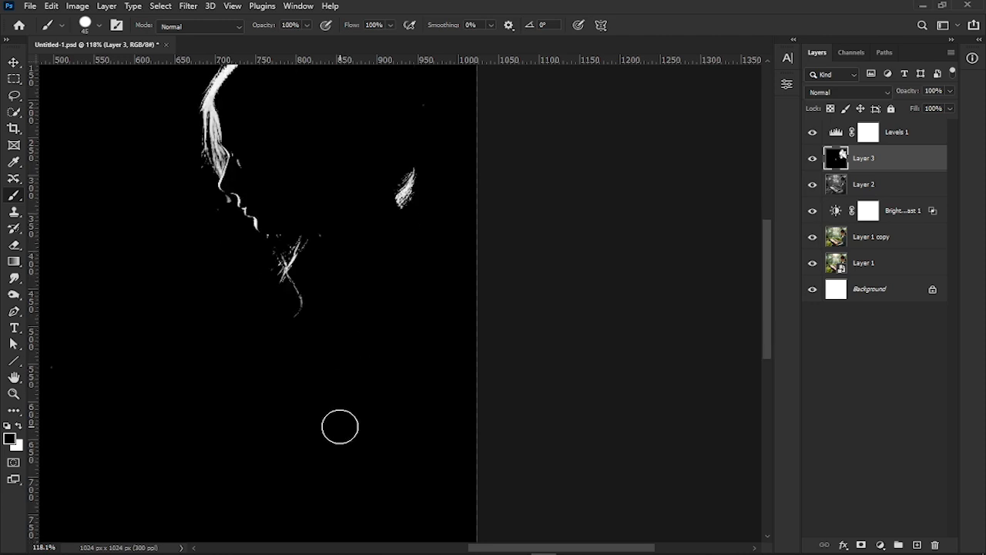
pyautogui.scroll(-2, 339, 426)
pyautogui.scroll(-2, 340, 426)
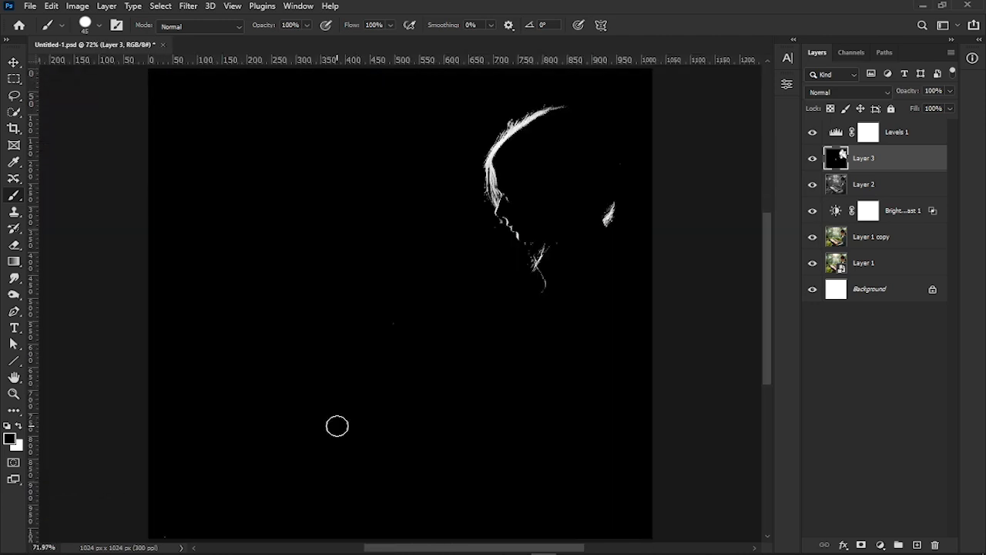
# Step: Load the RGB composite channel as a selection of the remaining hair and face highlights
pyautogui.click(853, 53)
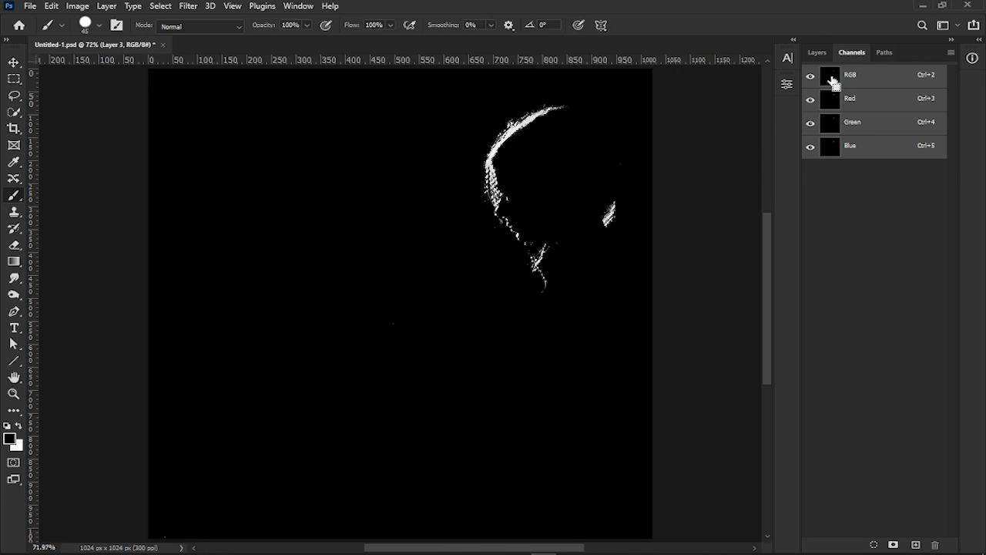
pyautogui.scroll(8, 590, 146)
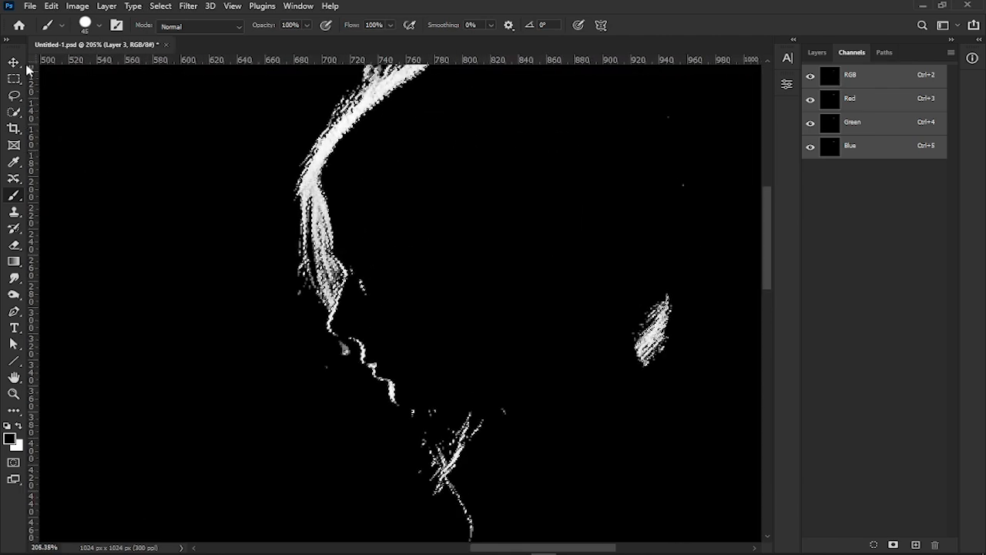
pyautogui.press('v')
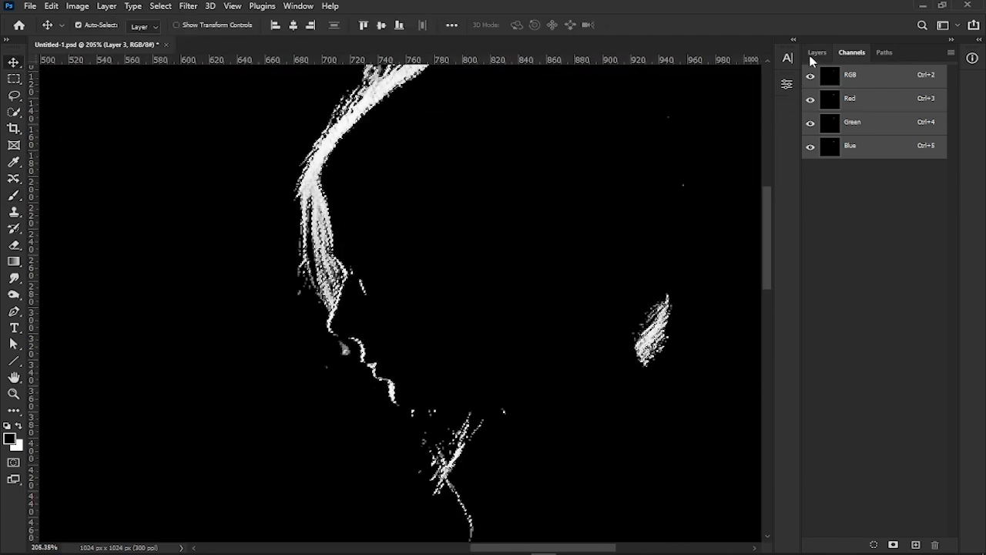
# Step: Hide the desaturated layer, the black-painted layer and the Levels adjustment to show the colour photo
pyautogui.click(815, 52)
pyautogui.click(813, 186)
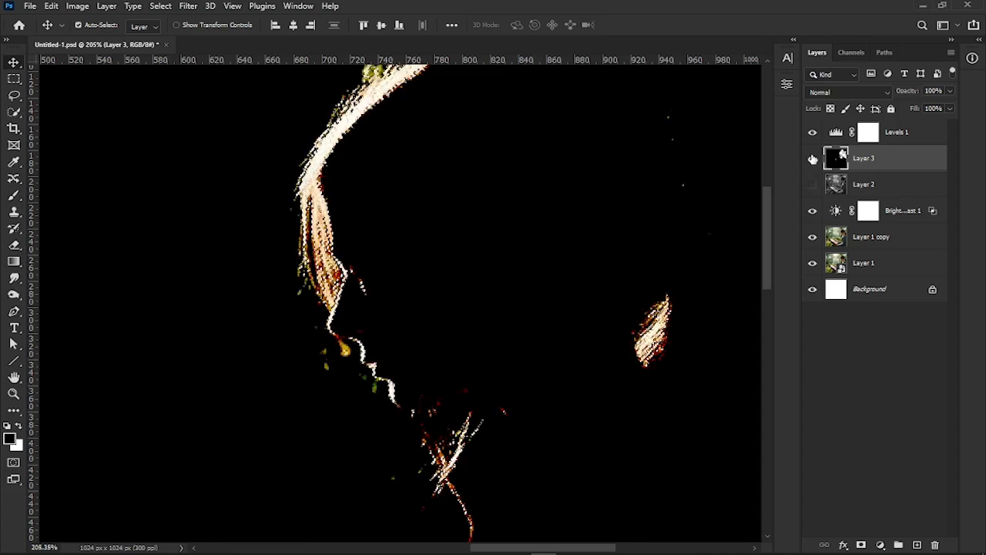
pyautogui.click(812, 159)
pyautogui.click(812, 132)
pyautogui.scroll(-2, 708, 186)
pyautogui.scroll(-2, 707, 186)
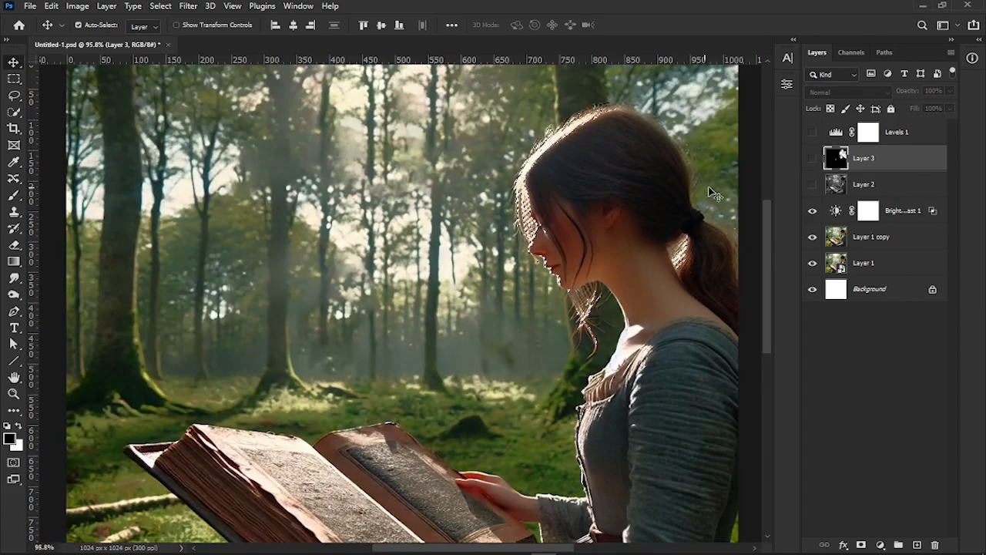
# Step: Add a Solid Color fill layer above the Brightness/Contrast layer, masked by the highlight selection, with colour #b5a69e based on the hair tone
pyautogui.click(871, 212)
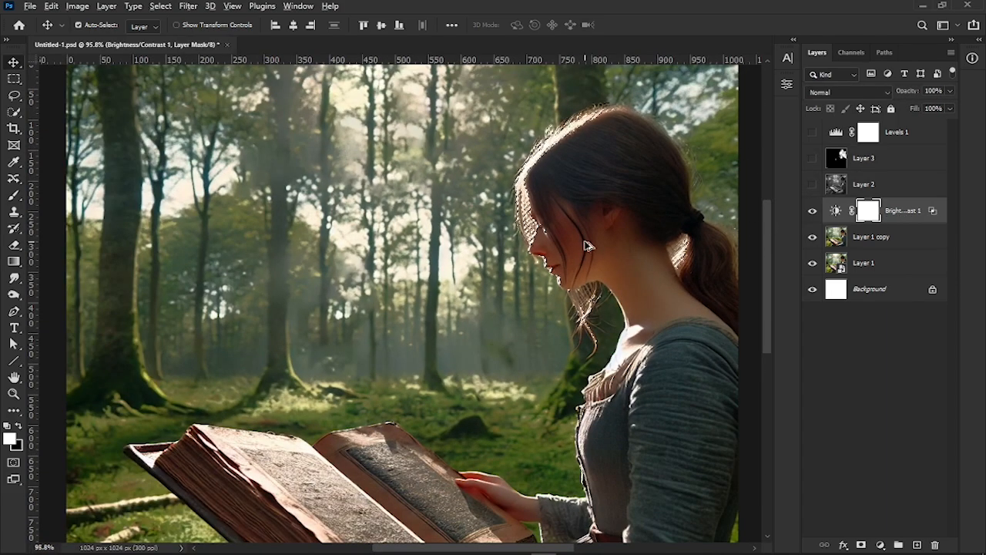
pyautogui.scroll(5, 568, 202)
pyautogui.scroll(-2, 563, 425)
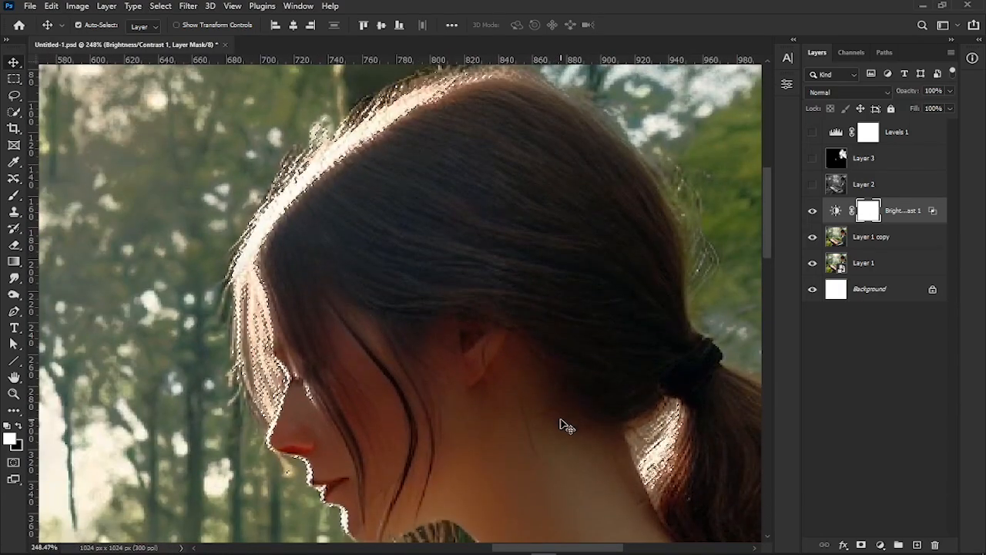
pyautogui.click(881, 545)
pyautogui.click(903, 320)
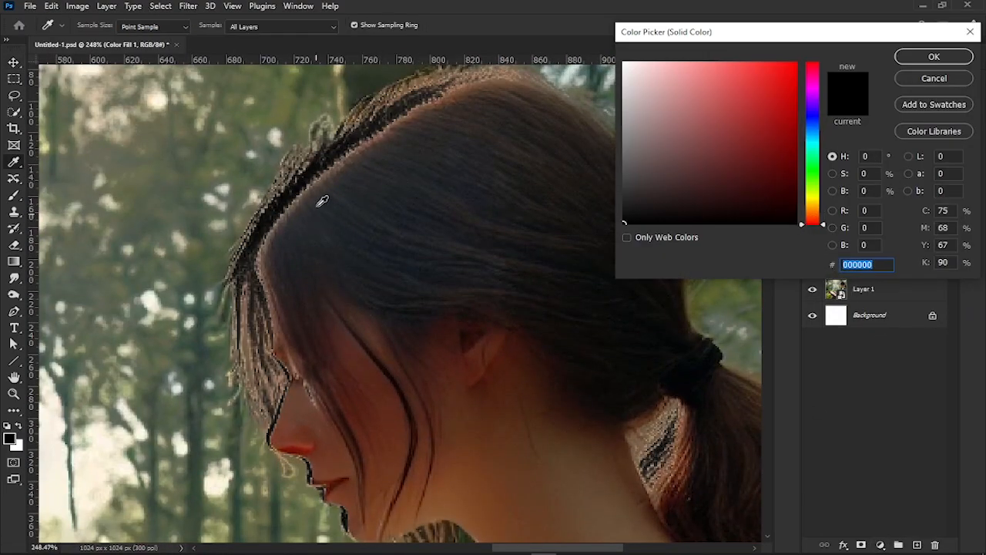
pyautogui.click(287, 210)
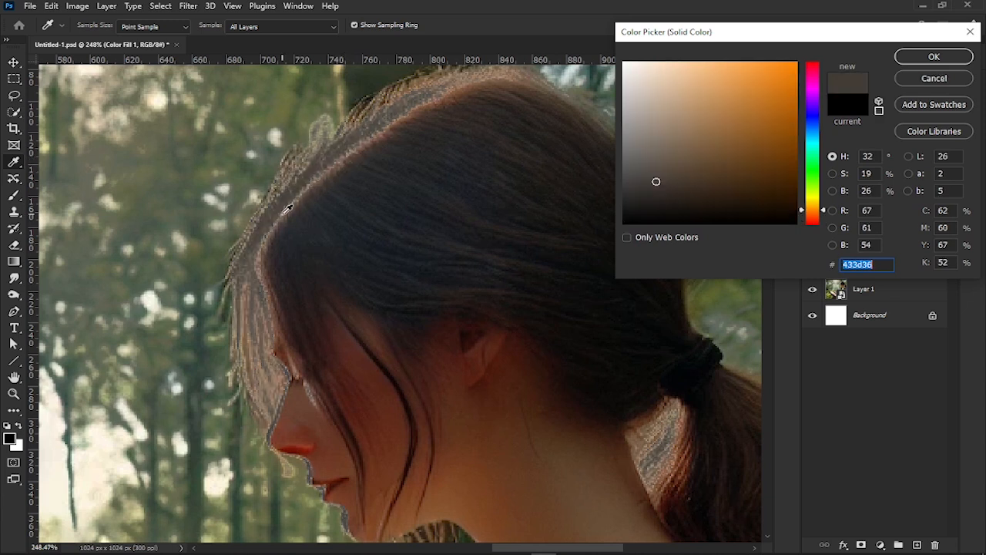
pyautogui.click(264, 266)
pyautogui.moveTo(694, 127)
pyautogui.mouseDown()
pyautogui.moveTo(676, 97)
pyautogui.moveTo(645, 109)
pyautogui.mouseUp()
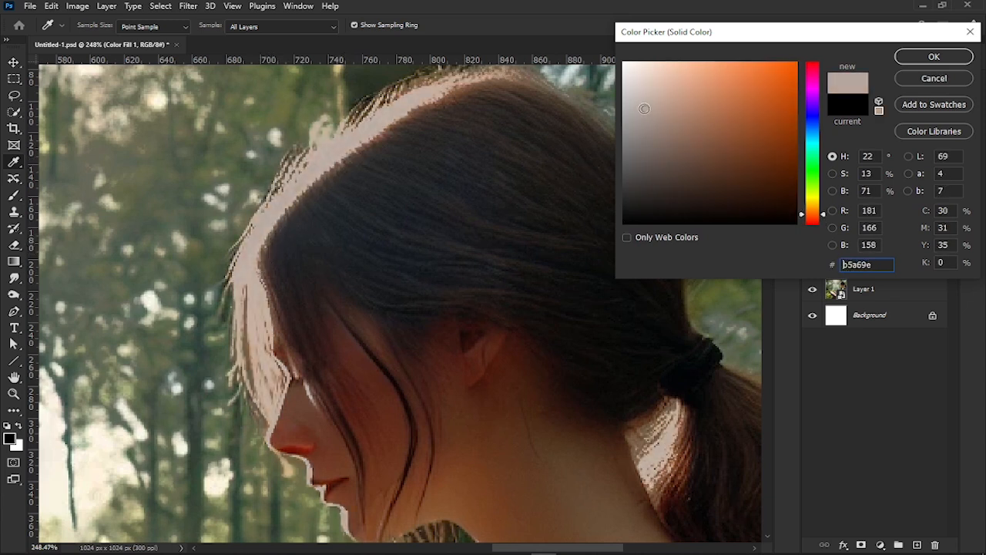
pyautogui.click(932, 56)
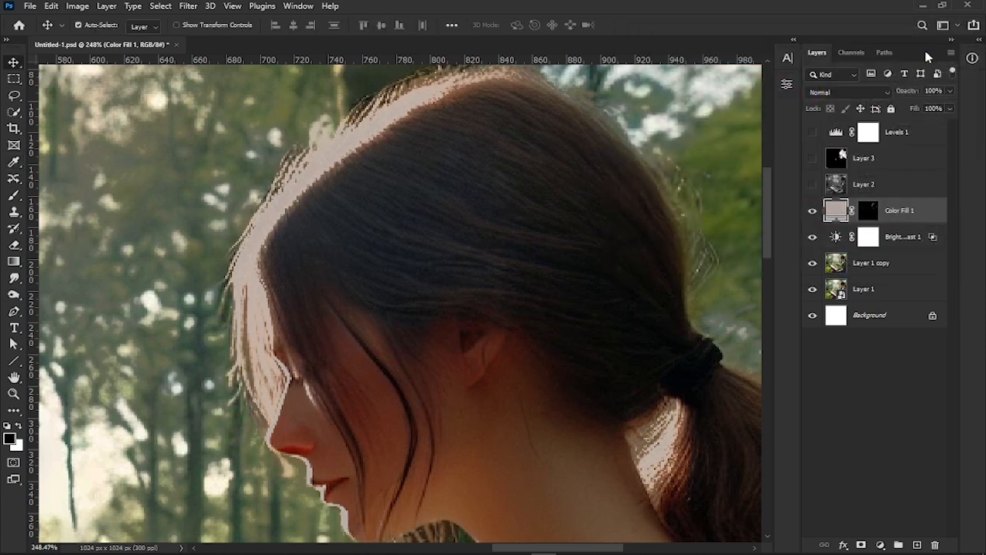
# Step: Set the colour fill layer's blend mode to Multiply and check the hair highlights up close
pyautogui.click(879, 90)
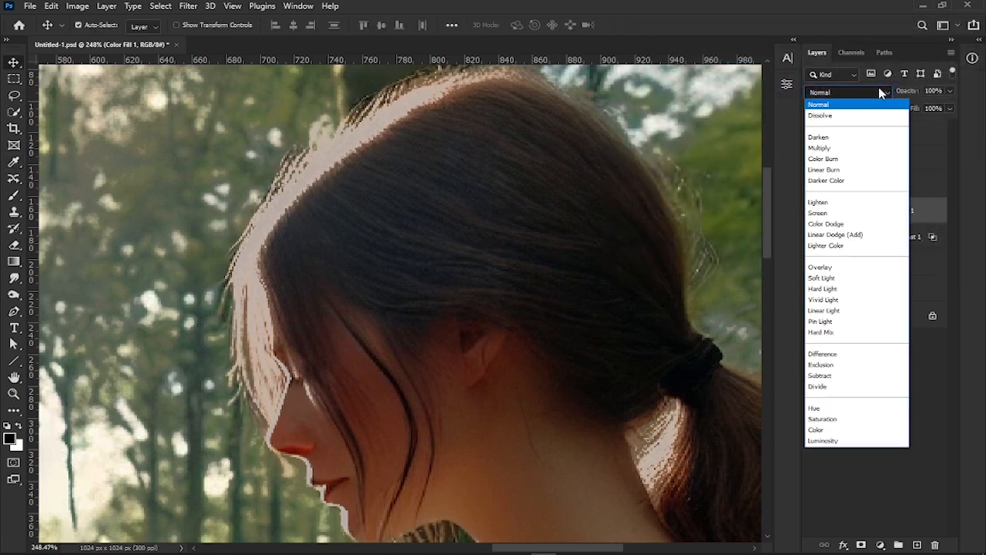
pyautogui.click(848, 148)
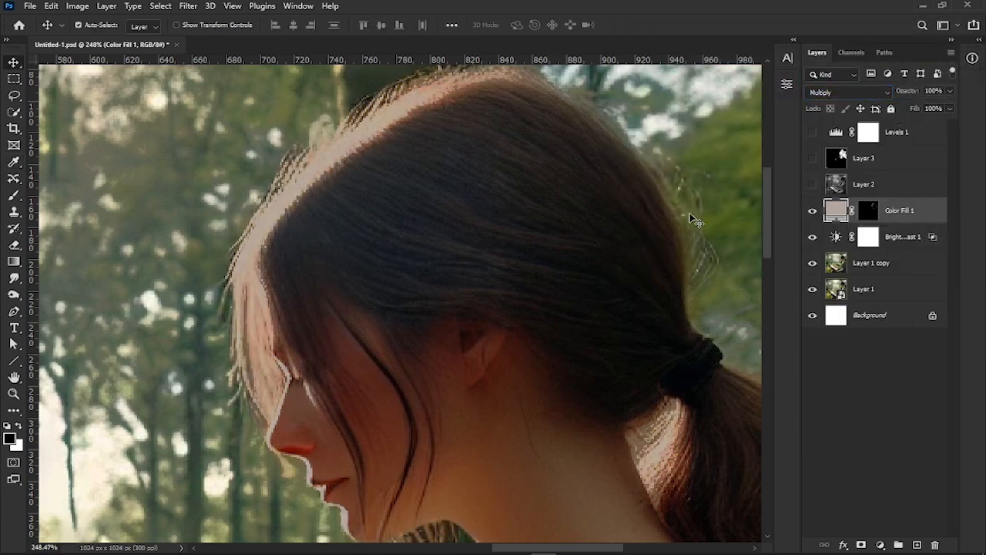
pyautogui.hotkey('ctrl', '0')
pyautogui.scroll(3, 506, 202)
pyautogui.scroll(3, 377, 246)
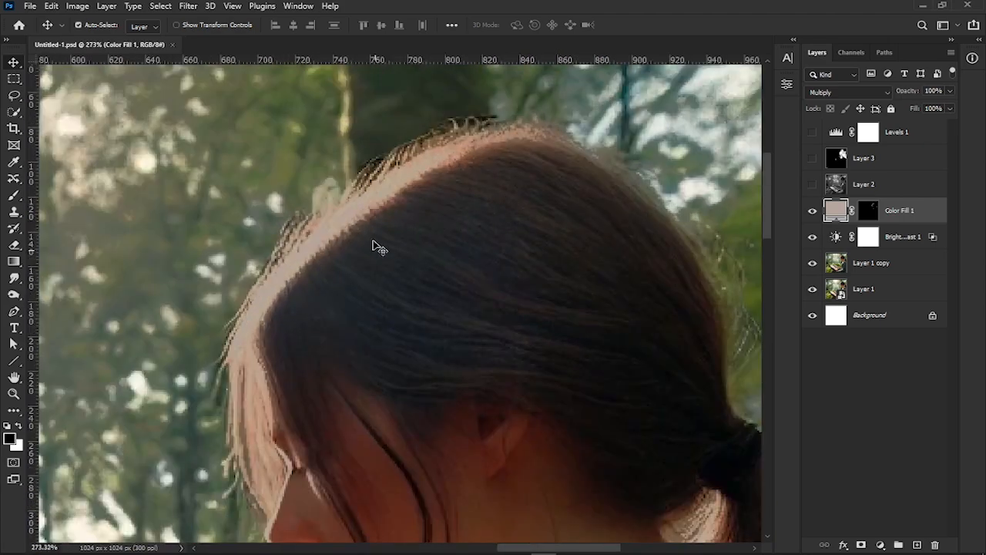
pyautogui.scroll(-1, 376, 246)
# Step: Feather the colour fill layer's mask slightly in its properties and check the softened hair edge
pyautogui.click(298, 5)
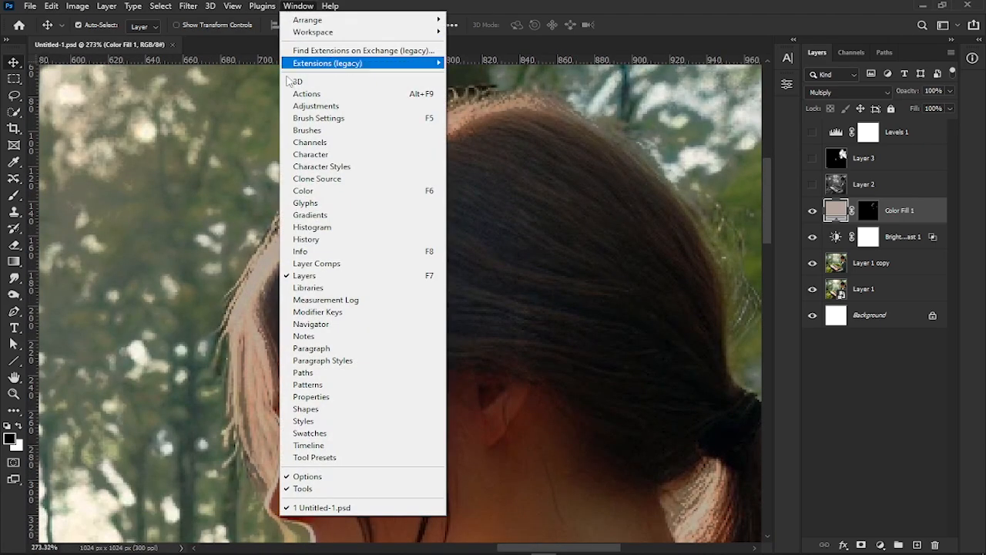
pyautogui.click(337, 398)
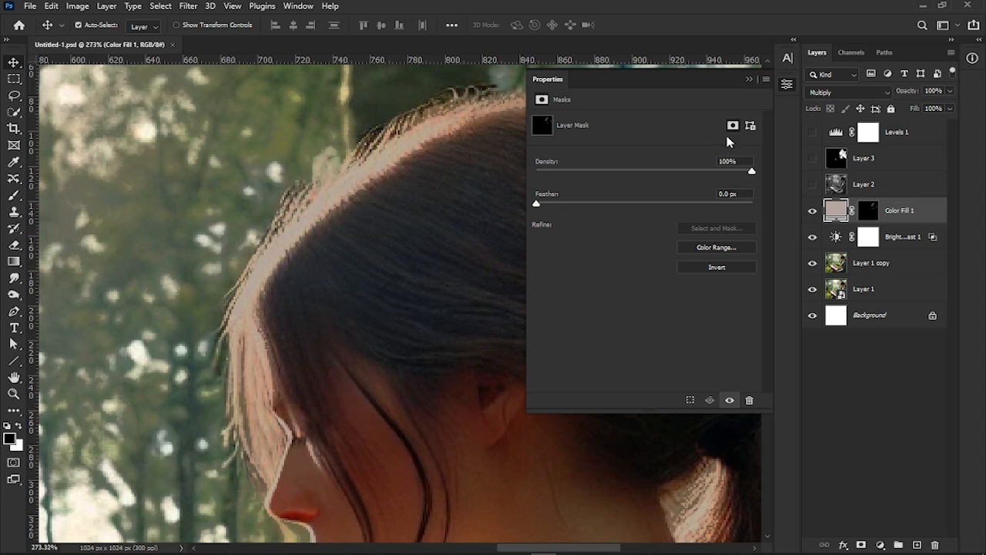
pyautogui.moveTo(537, 204)
pyautogui.mouseDown()
pyautogui.moveTo(634, 204)
pyautogui.moveTo(537, 208)
pyautogui.mouseUp()
pyautogui.click(749, 79)
pyautogui.scroll(-3, 700, 136)
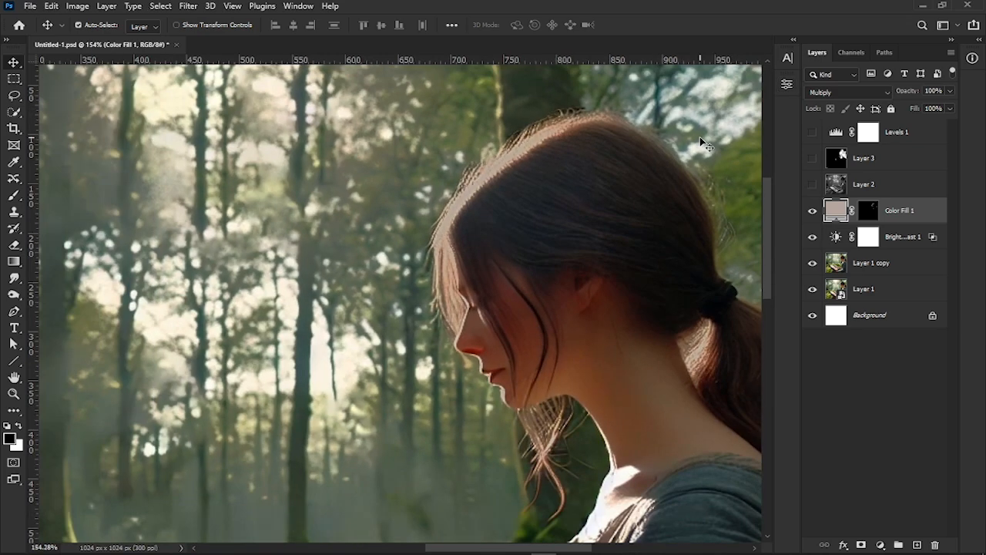
pyautogui.scroll(-3, 700, 136)
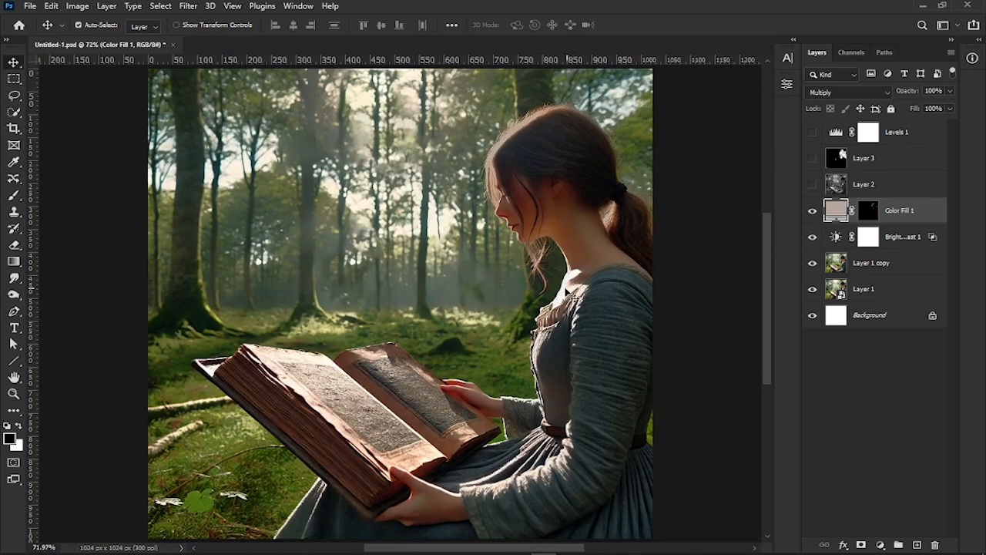
# Step: Delete the hidden Levels adjustment, black-painted layer and desaturated layer
pyautogui.click(915, 137)
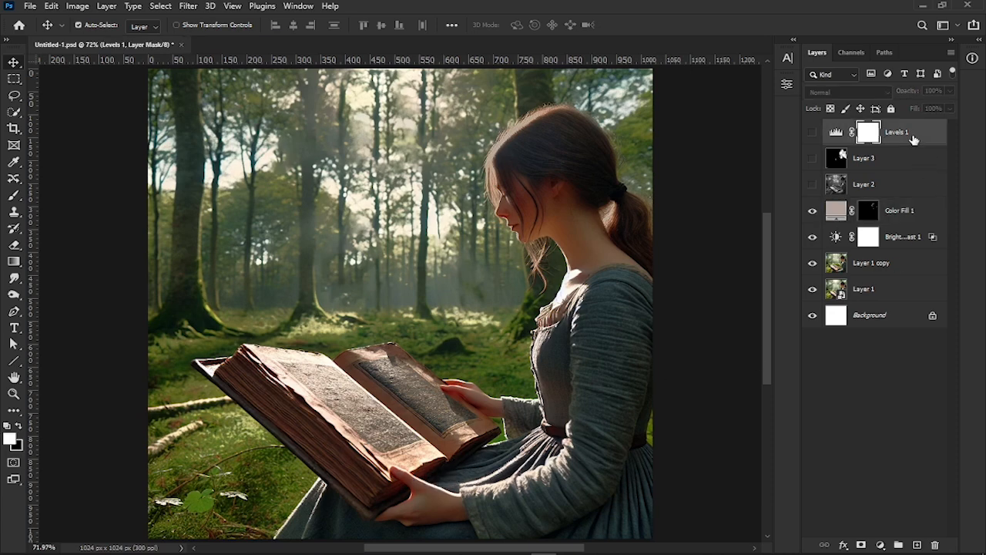
pyautogui.keyDown('shift'); pyautogui.click(906, 188); pyautogui.keyUp('shift')
pyautogui.click(937, 544)
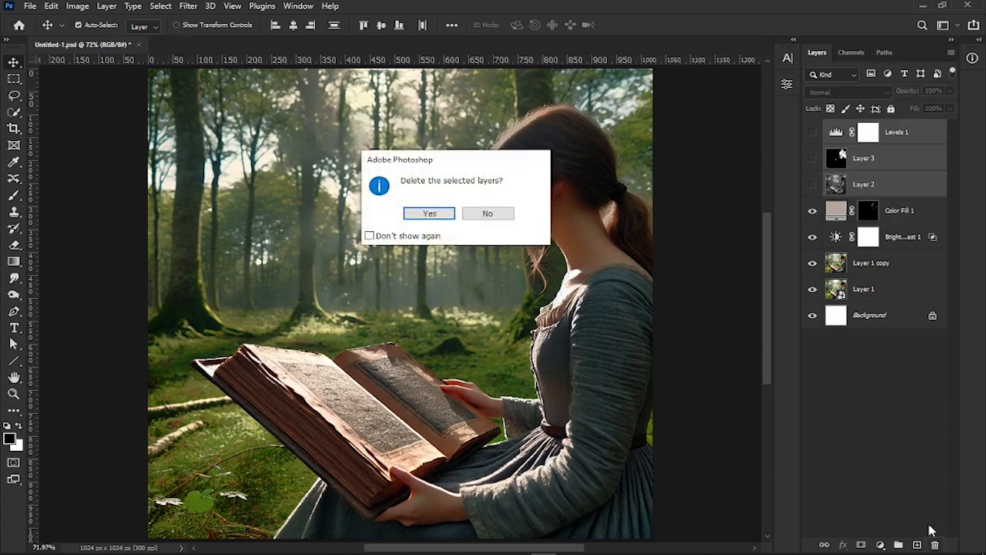
pyautogui.click(434, 216)
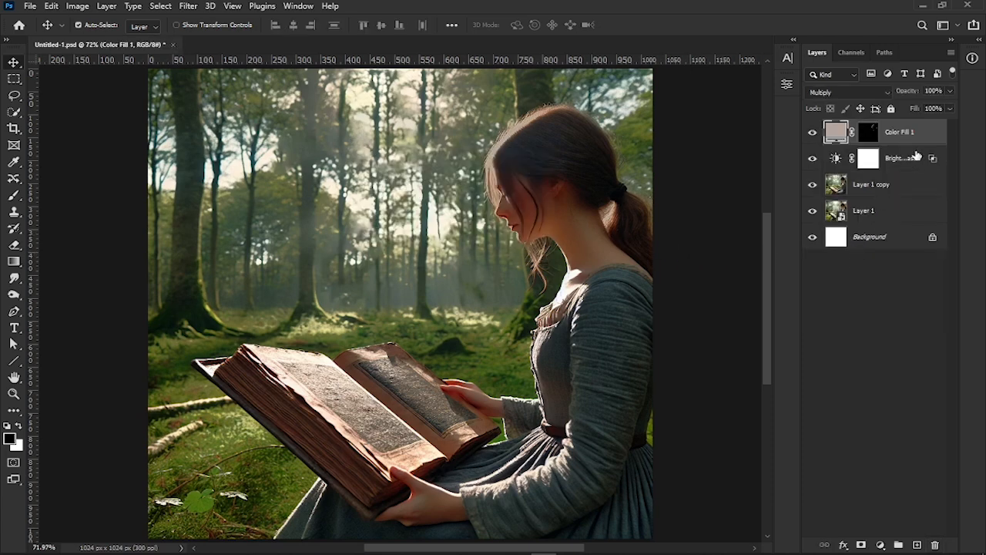
# Step: Stamp all visible layers into a new layer above the colour fill and desaturate it
pyautogui.hotkey('ctrl', 'shift', 'alt', 'e')
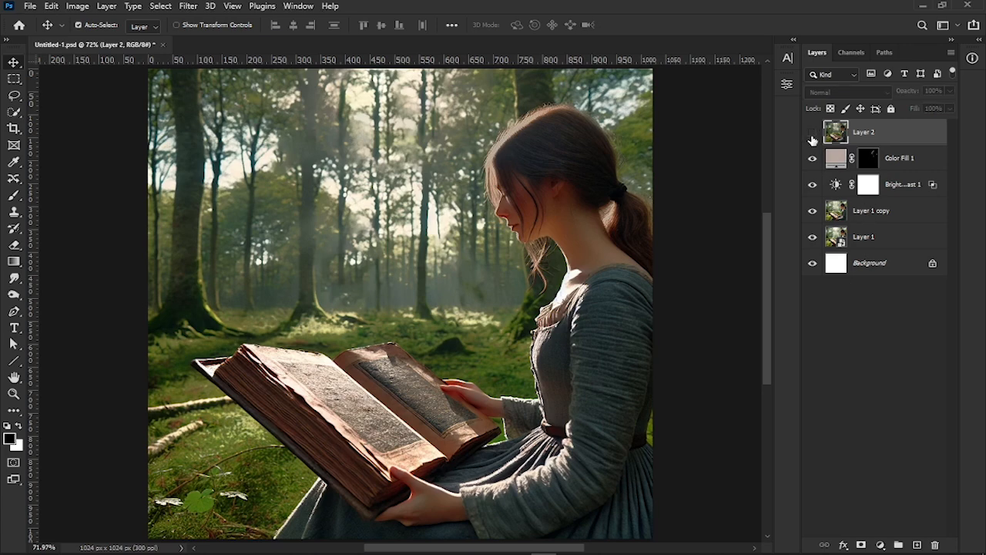
pyautogui.click(87, 8)
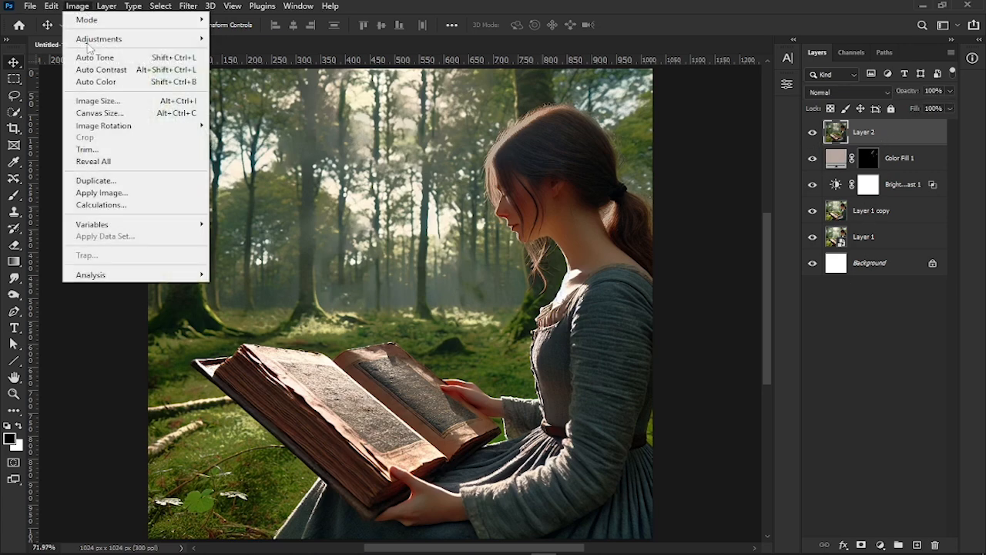
pyautogui.moveTo(138, 40)
pyautogui.click(242, 285)
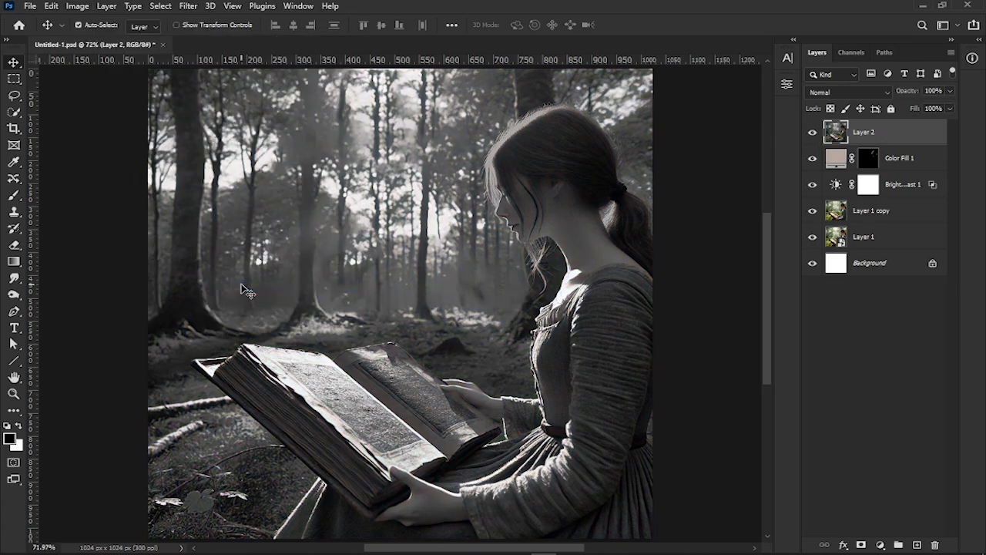
# Step: Add a Levels adjustment layer above the newly desaturated layer and move its properties clear of the woman
pyautogui.click(882, 544)
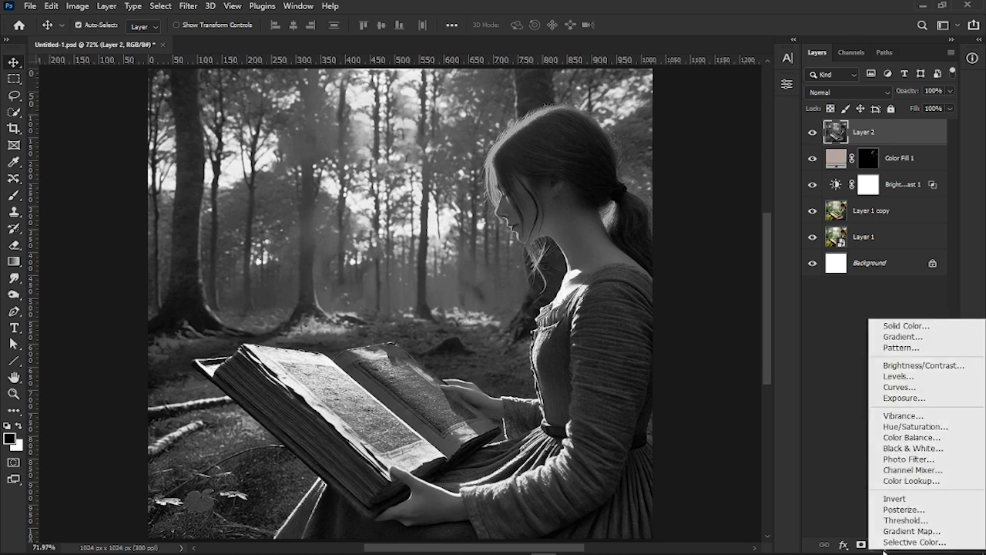
pyautogui.click(906, 377)
pyautogui.moveTo(626, 78); pyautogui.dragTo(232, 119)
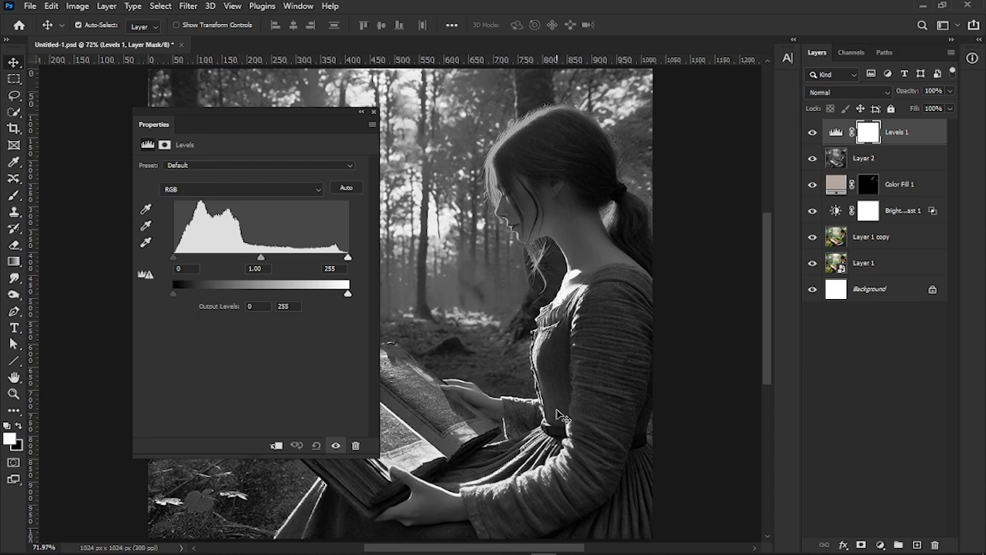
# Step: Set the Levels shadow input to 146 and midtone to 4.42 to isolate the highlights, and collapse the properties
pyautogui.moveTo(173, 258); pyautogui.dragTo(279, 268)
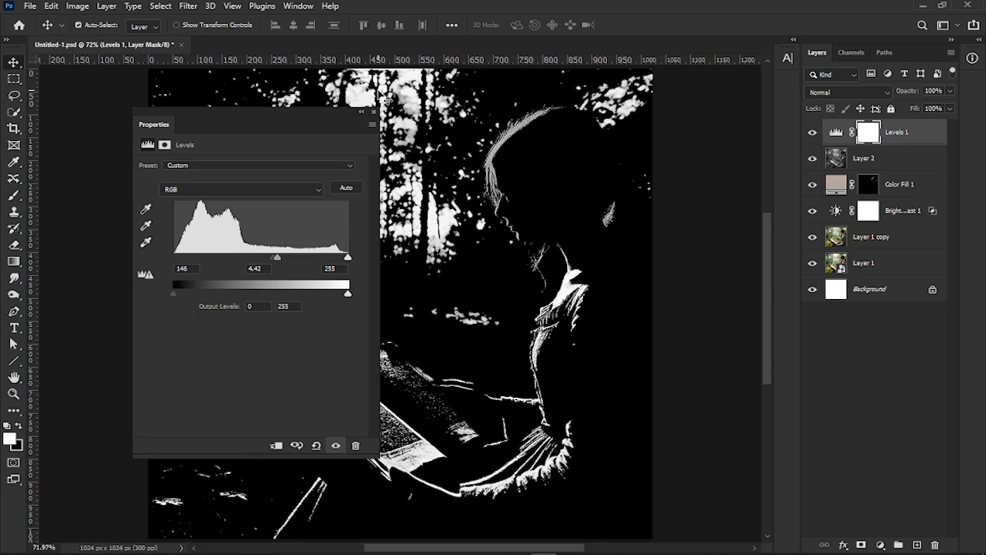
pyautogui.moveTo(342, 117); pyautogui.dragTo(787, 84)
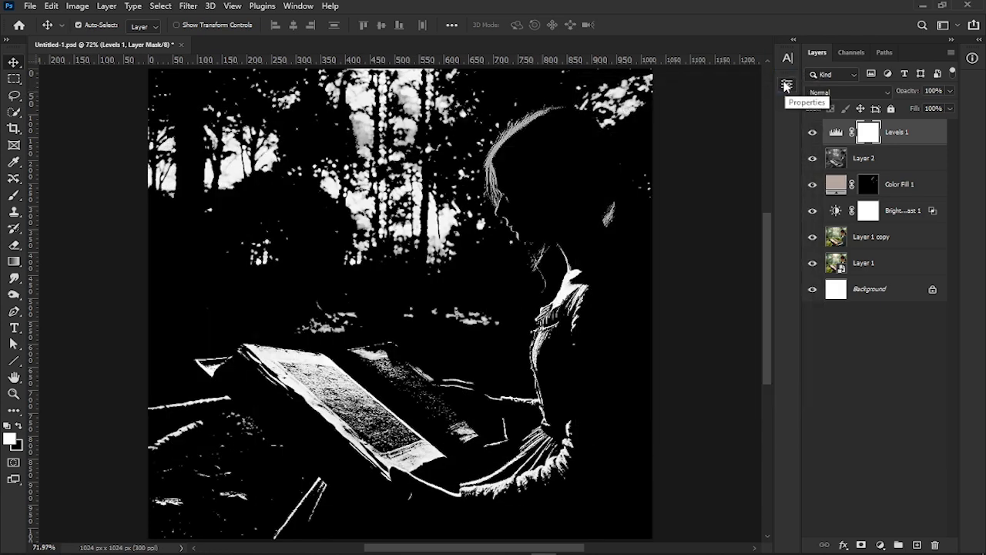
# Step: Add a blank layer above the desaturated layer and paint black over the forest and hair highlights with a 400 px brush
pyautogui.click(894, 158)
pyautogui.click(917, 545)
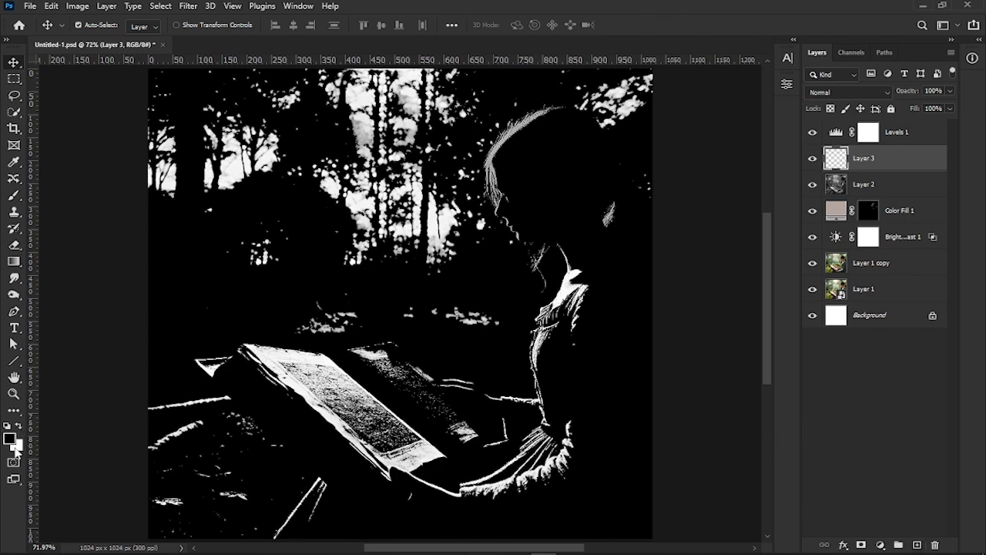
pyautogui.click(15, 197)
pyautogui.press(']')
pyautogui.press(']')
pyautogui.press(']')
pyautogui.press(']')
pyautogui.press(']')
pyautogui.press(']')
pyautogui.press(']')
pyautogui.press(']')
pyautogui.press(']')
pyautogui.press(']')
pyautogui.press(']')
pyautogui.press(']')
pyautogui.press(']')
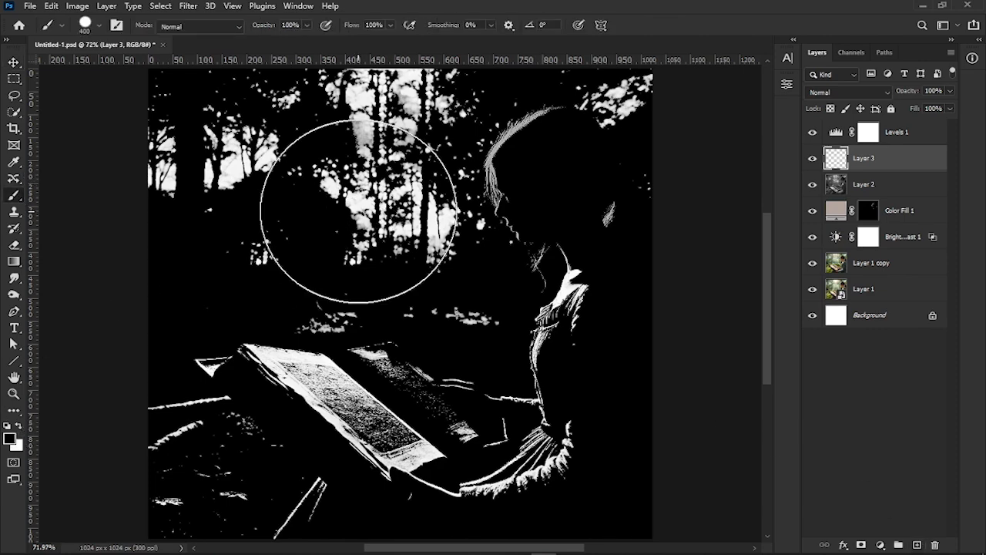
pyautogui.moveTo(353, 146); pyautogui.dragTo(176, 158)
pyautogui.scroll(-1, 308, 192)
pyautogui.moveTo(525, 108); pyautogui.dragTo(244, 264)
# Step: Reduce the brush to 50 px and paint black around the highlights on the hands and neck
pyautogui.press('[')
pyautogui.press('[')
pyautogui.press('[')
pyautogui.press('[')
pyautogui.press('[')
pyautogui.press('[')
pyautogui.press('[')
pyautogui.press('[')
pyautogui.scroll(-1, 526, 224)
pyautogui.scroll(3, 534, 227)
pyautogui.scroll(2, 550, 221)
pyautogui.scroll(-2, 214, 282)
pyautogui.scroll(4, 262, 412)
pyautogui.scroll(-3, 262, 412)
pyautogui.scroll(-2, 79, 461)
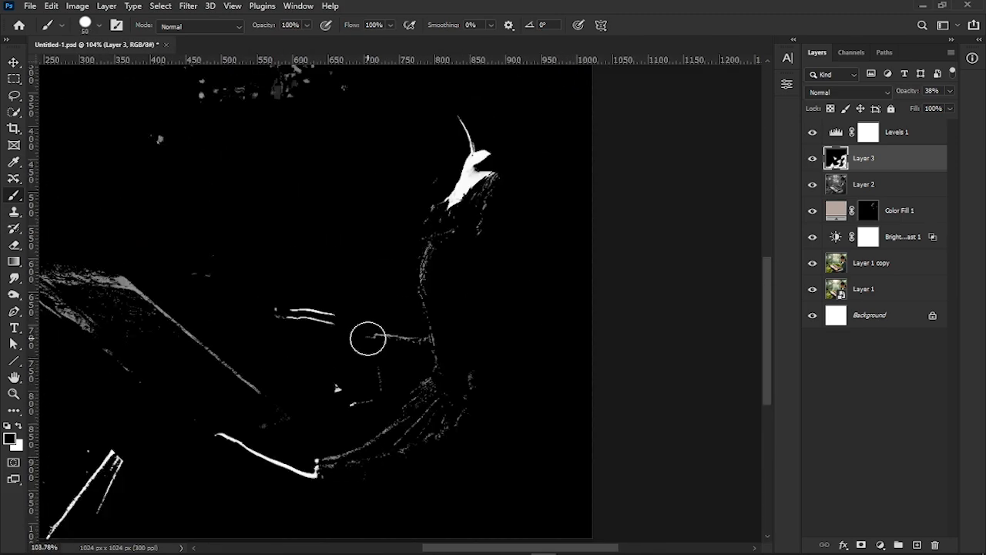
# Step: Enlarge the brush to 250 px and black out the book, branch and dress highlights
pyautogui.scroll(-2, 366, 337)
pyautogui.press(']')
pyautogui.press(']')
pyautogui.press(']')
pyautogui.press(']')
pyautogui.press(']')
pyautogui.press(']')
pyautogui.press(']')
pyautogui.press(']')
pyautogui.press(']')
pyautogui.press(']')
pyautogui.press(']')
pyautogui.press(']')
pyautogui.scroll(1, 257, 154)
pyautogui.scroll(3, 561, 318)
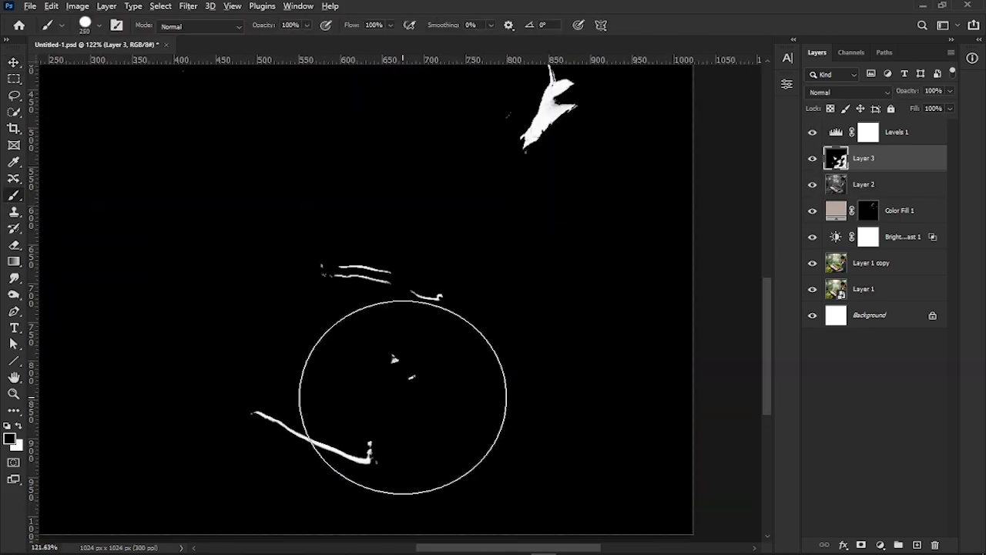
# Step: Black out the stray specks beside the hands with a 20 px brush, leaving only the neck and hand highlights
pyautogui.scroll(-2, 586, 382)
pyautogui.press('[')
pyautogui.press('[')
pyautogui.press('[')
pyautogui.press('[')
pyautogui.press('[')
pyautogui.press('[')
pyautogui.press('[')
pyautogui.press('[')
pyautogui.press('[')
pyautogui.press('[')
pyautogui.press('[')
pyautogui.press('[')
pyautogui.scroll(-1, 587, 386)
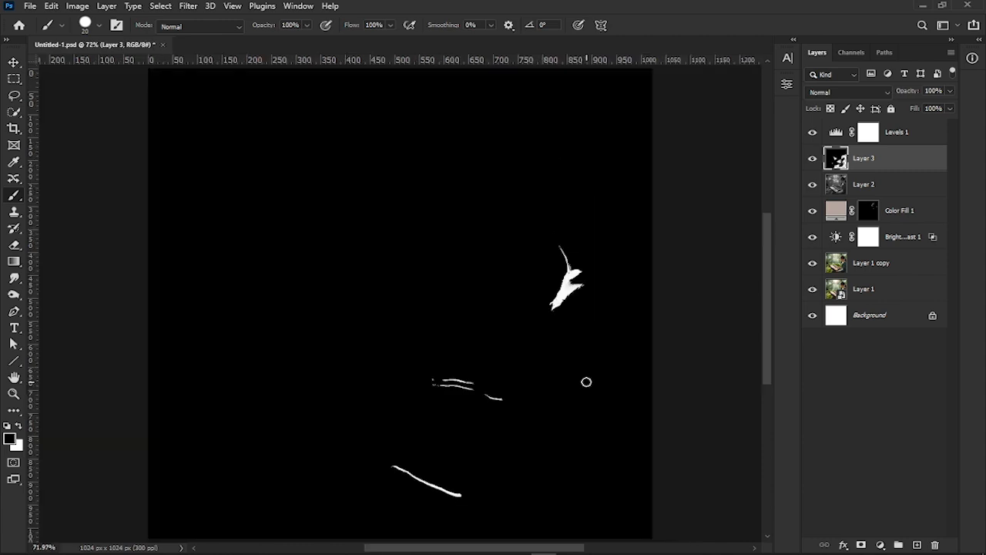
# Step: Load the RGB channel's white areas as a selection and inspect its outline
pyautogui.click(14, 63)
pyautogui.click(850, 53)
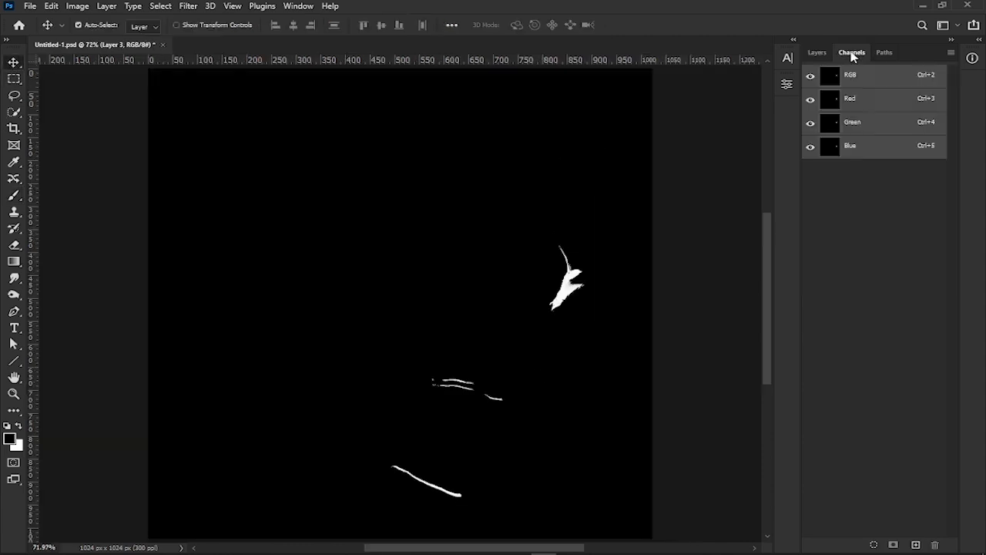
pyautogui.keyDown('ctrl'); pyautogui.click(832, 80); pyautogui.keyUp('ctrl')
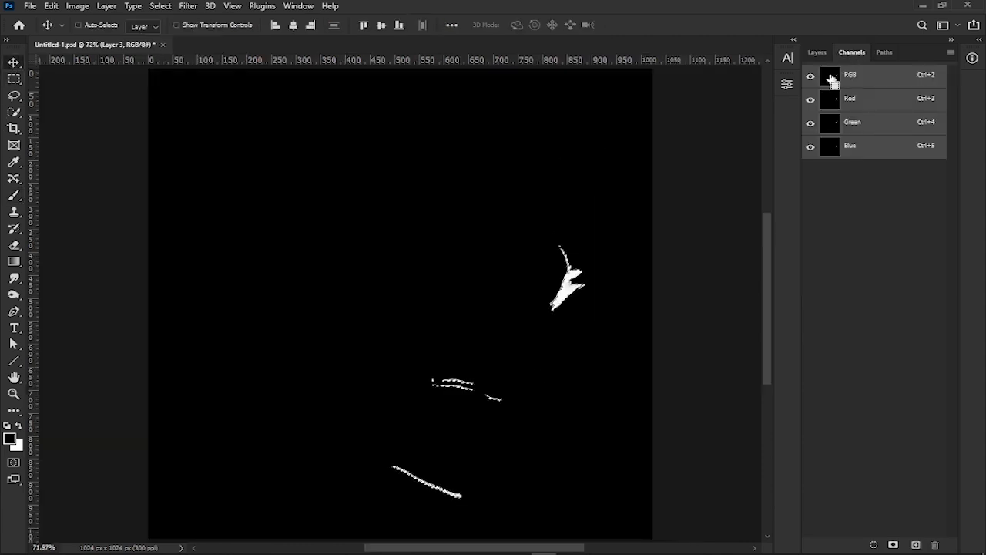
pyautogui.scroll(-1, 637, 287)
pyautogui.scroll(5, 637, 287)
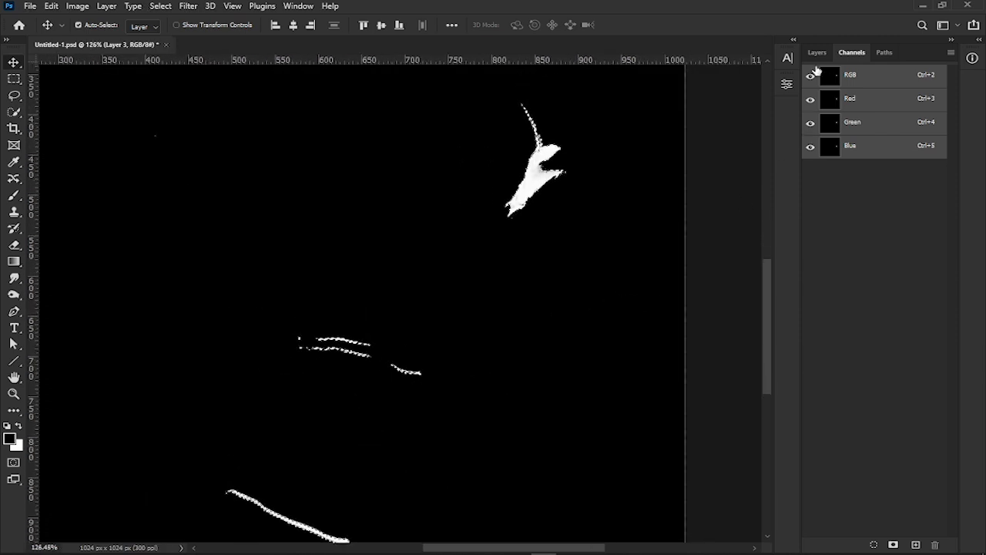
# Step: Hide the Levels adjustment, black-painted layer and desaturated layer, and select Color Fill 1
pyautogui.click(817, 53)
pyautogui.moveTo(813, 134); pyautogui.dragTo(812, 185)
pyautogui.click(906, 210)
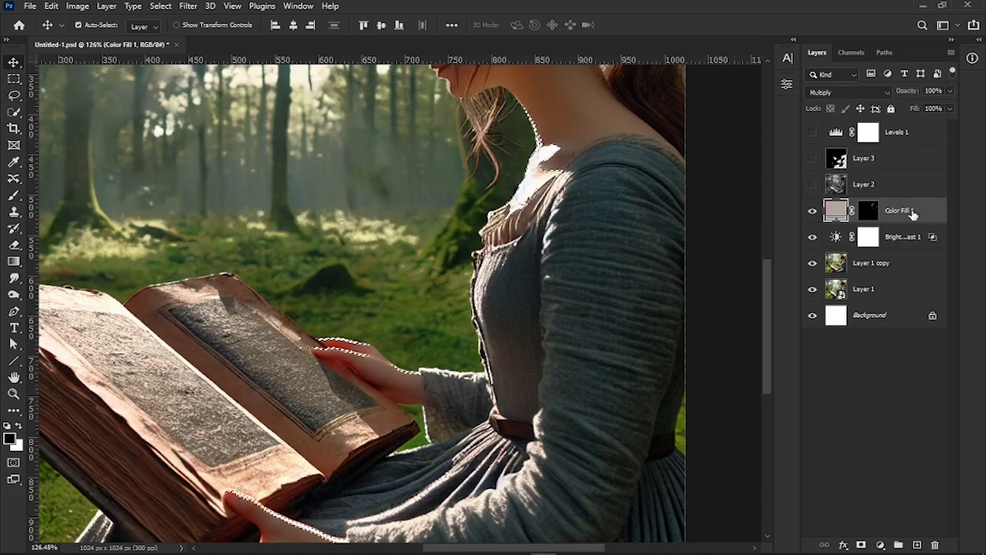
# Step: Add a solid colour fill through the selection, using a brightened version of skin tone 9b7e6d sampled at the wrist, in Multiply mode
pyautogui.scroll(8, 521, 326)
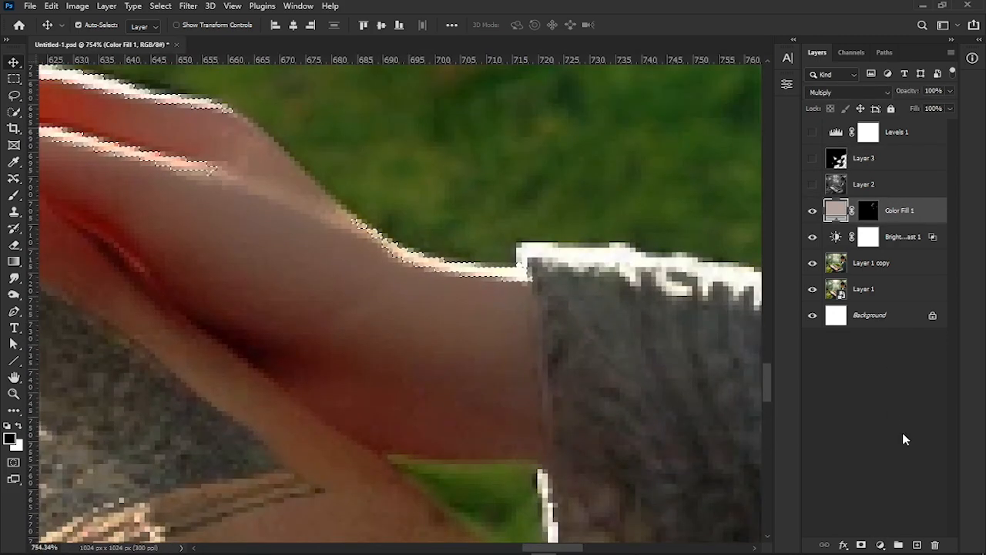
pyautogui.click(881, 545)
pyautogui.click(915, 327)
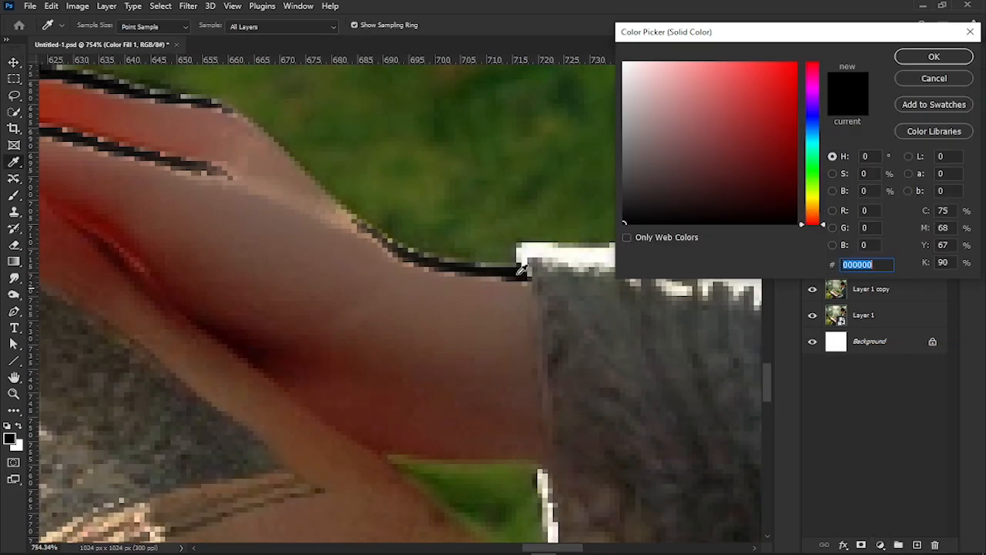
pyautogui.click(457, 269)
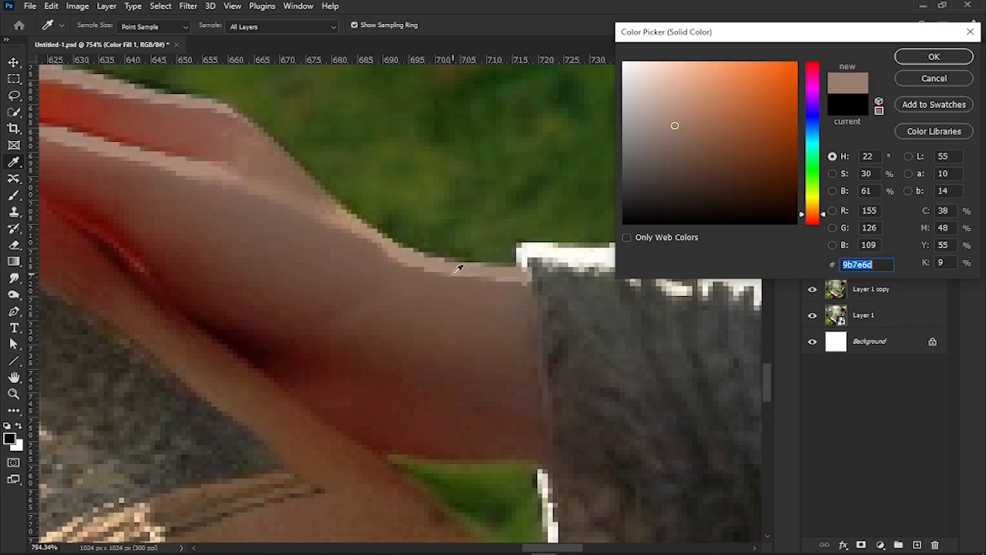
pyautogui.moveTo(675, 125); pyautogui.dragTo(675, 108)
pyautogui.click(934, 57)
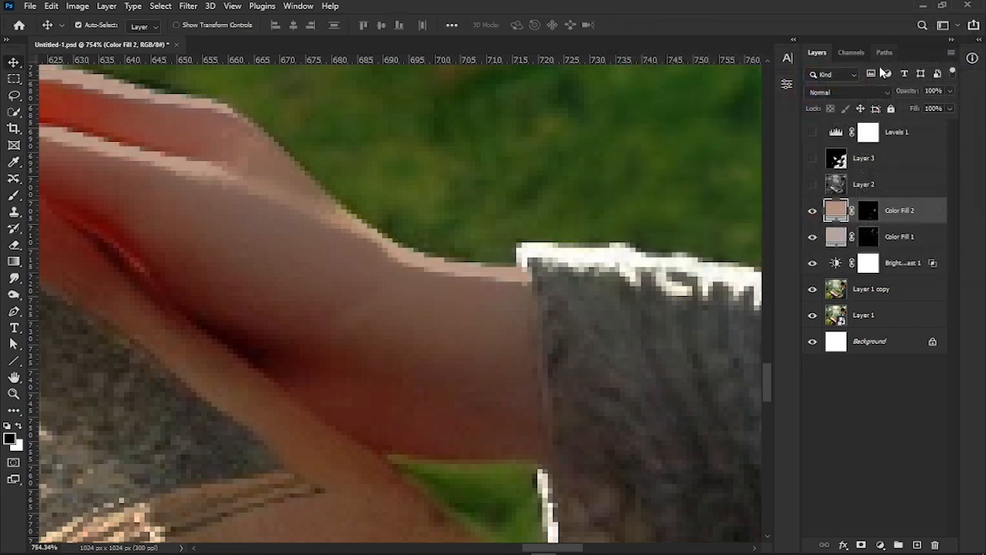
pyautogui.click(850, 94)
pyautogui.click(833, 150)
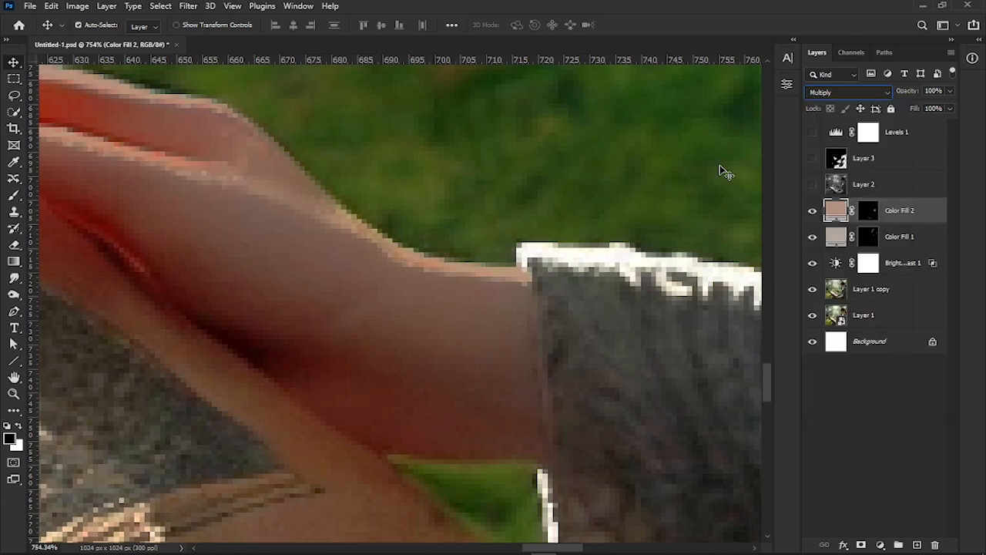
# Step: Feather the Color Fill 2 mask by 3.1 px and check the softened skin highlights at the neck
pyautogui.hotkey('ctrl', '0')
pyautogui.click(298, 6)
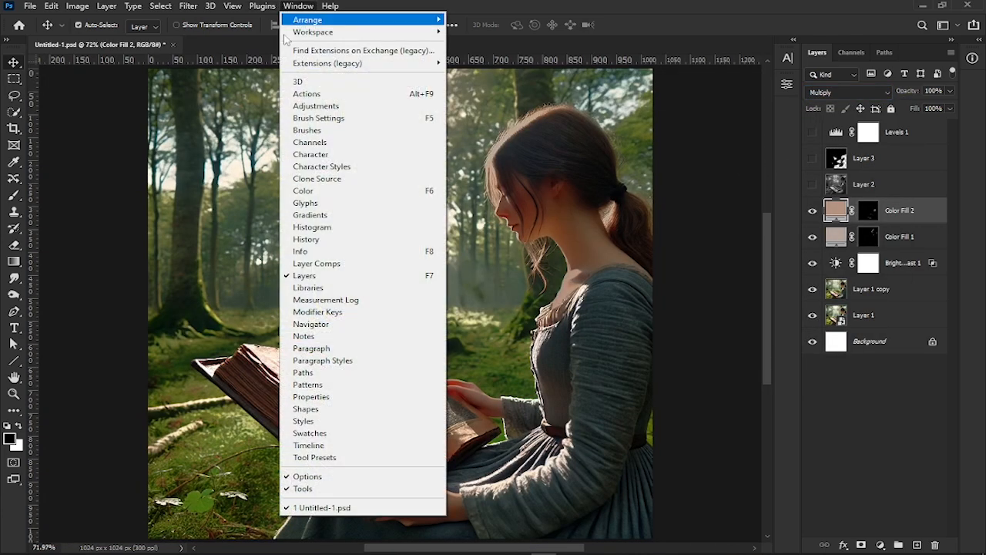
pyautogui.click(333, 397)
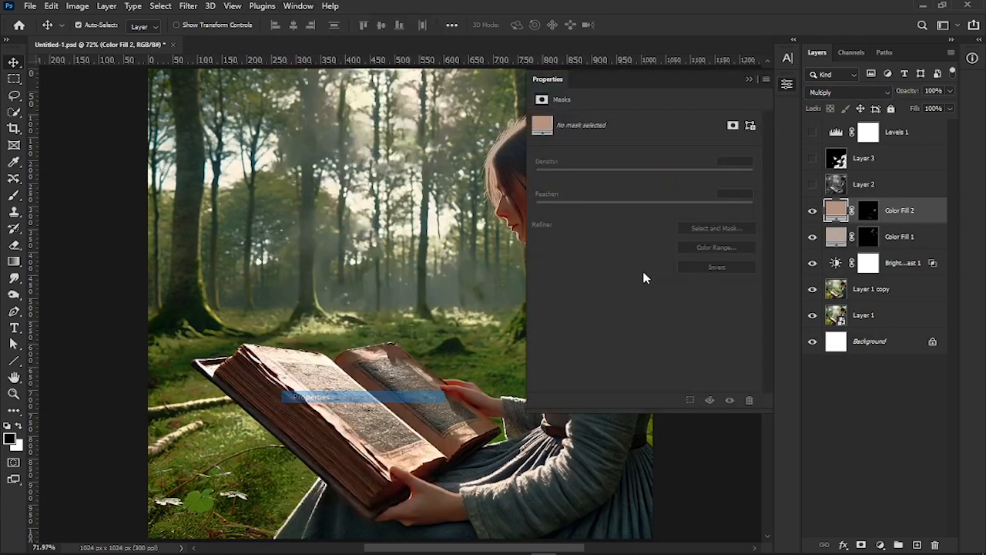
pyautogui.click(733, 126)
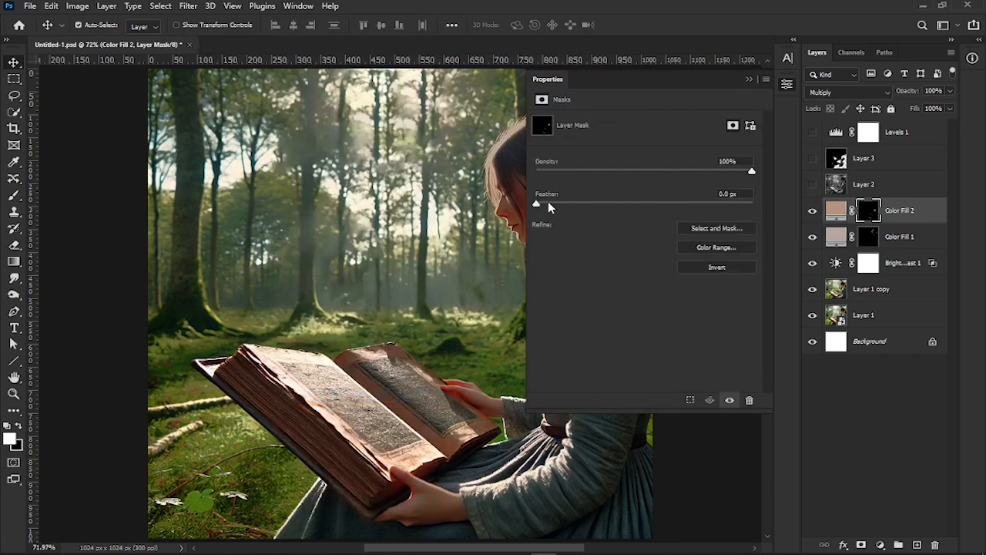
pyautogui.moveTo(545, 208); pyautogui.dragTo(552, 214)
pyautogui.scroll(10, 401, 331)
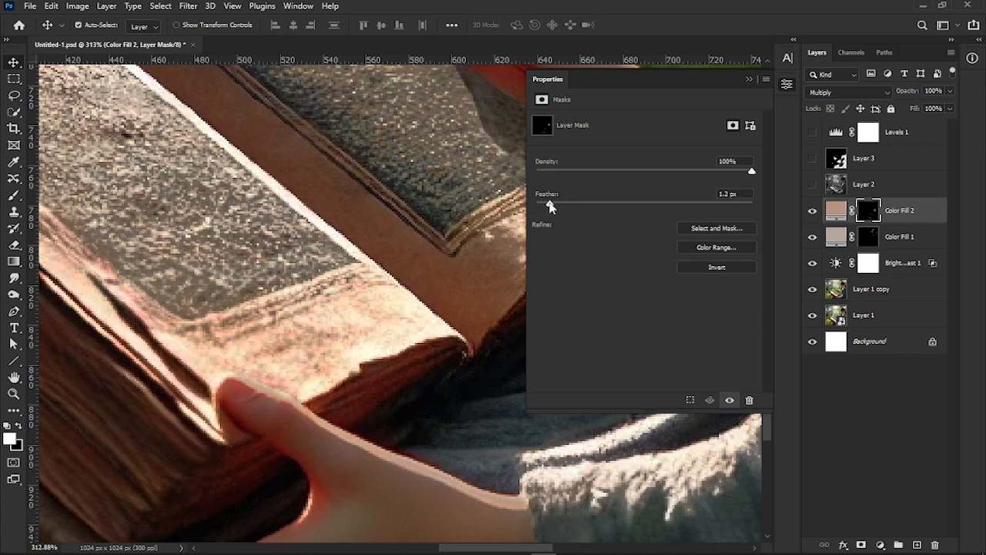
pyautogui.moveTo(551, 208); pyautogui.dragTo(738, 220)
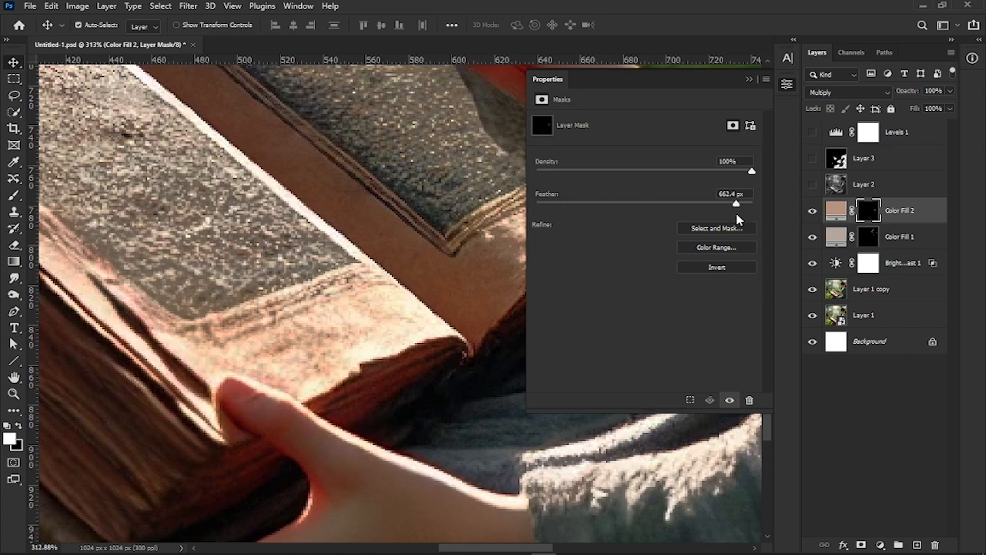
pyautogui.moveTo(623, 223); pyautogui.dragTo(566, 223)
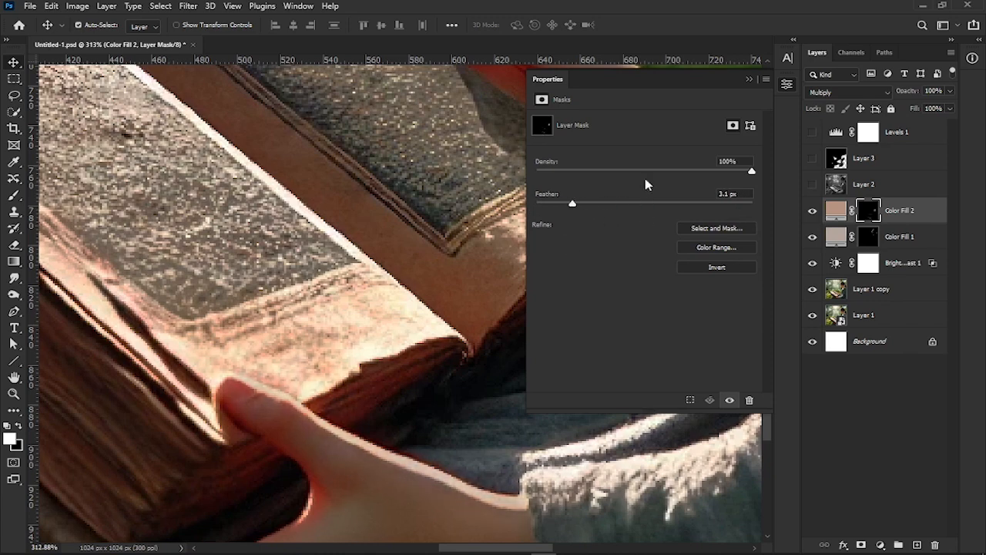
pyautogui.click(748, 79)
pyautogui.hotkey('ctrl', '-')
pyautogui.hotkey('ctrl', '-')
pyautogui.hotkey('ctrl', '0')
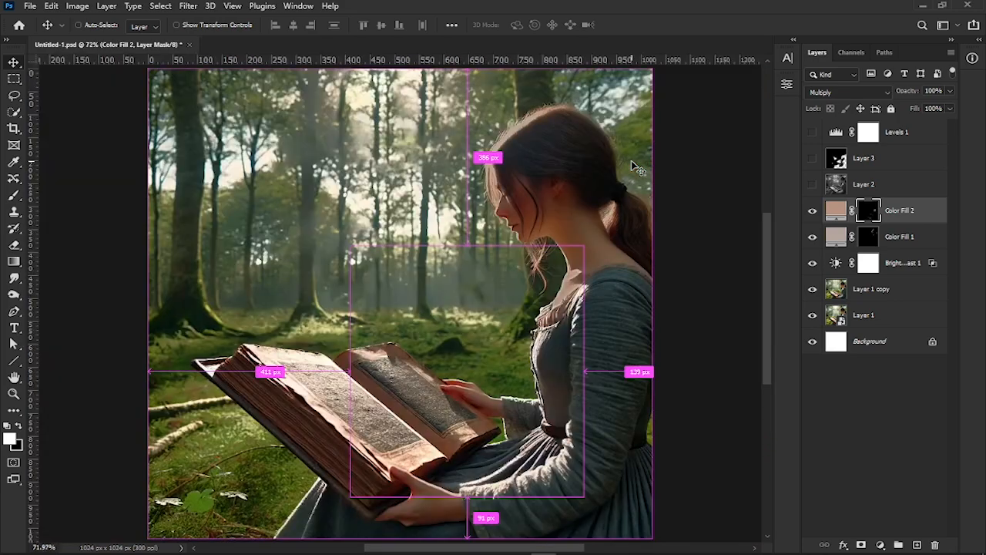
pyautogui.scroll(8, 583, 274)
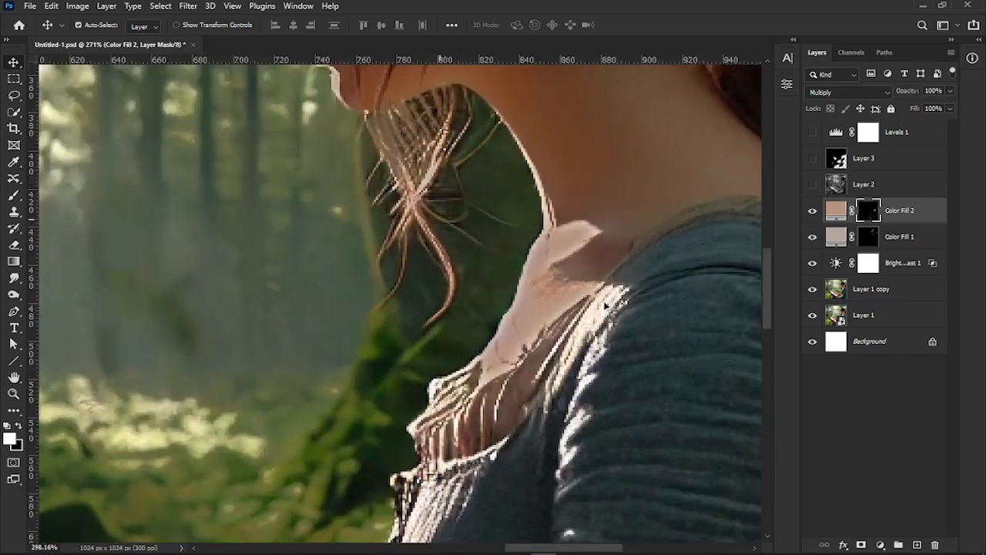
# Step: Delete the hidden Levels adjustment, black-painted layer and desaturated layer above Color Fill 2
pyautogui.hotkey('ctrl', '0')
pyautogui.click(890, 139)
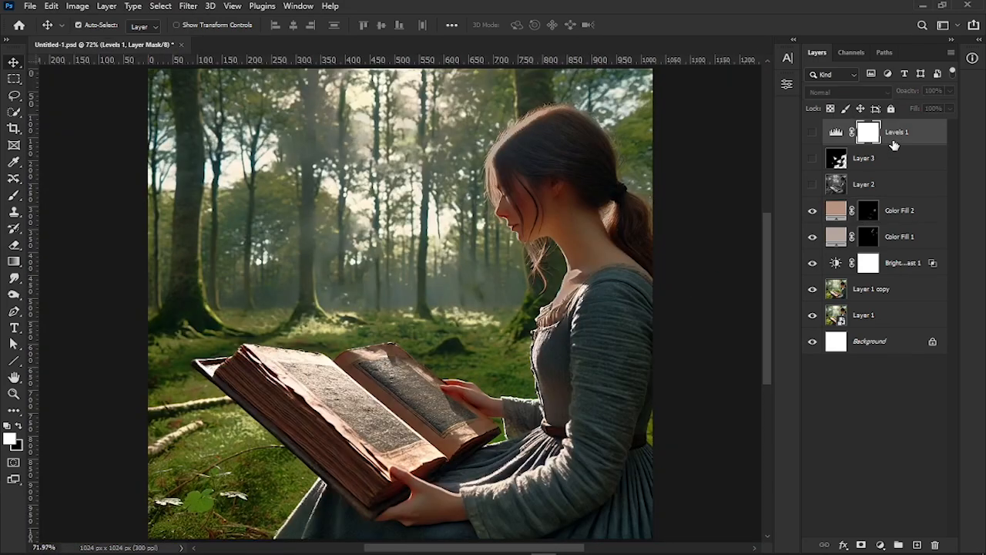
pyautogui.keyDown('shift'); pyautogui.click(896, 186); pyautogui.keyUp('shift')
pyautogui.click(935, 545)
pyautogui.click(429, 213)
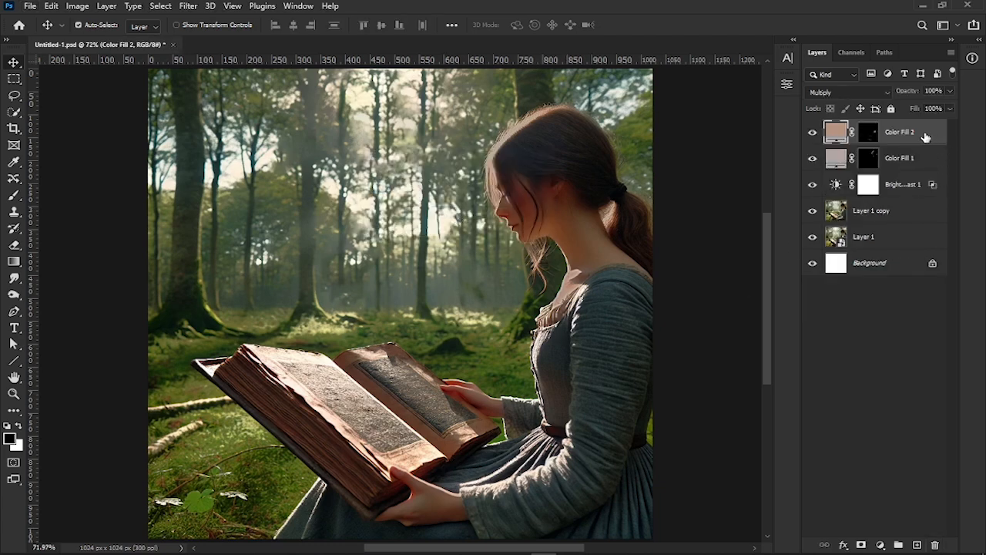
# Step: Stamp all visible layers into a new layer above Color Fill 2 and desaturate it
pyautogui.hotkey('ctrl', 'alt', 'shift', 'e')
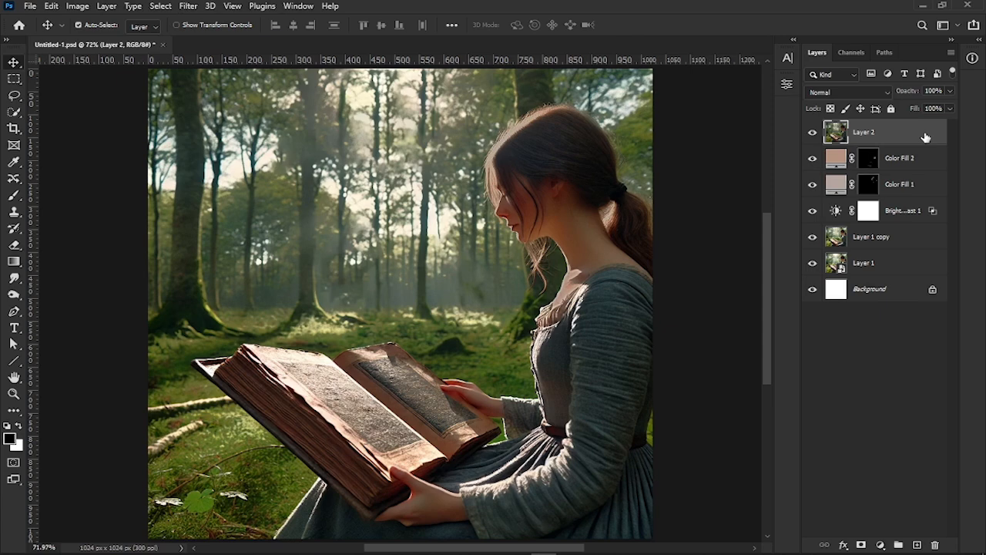
pyautogui.click(77, 6)
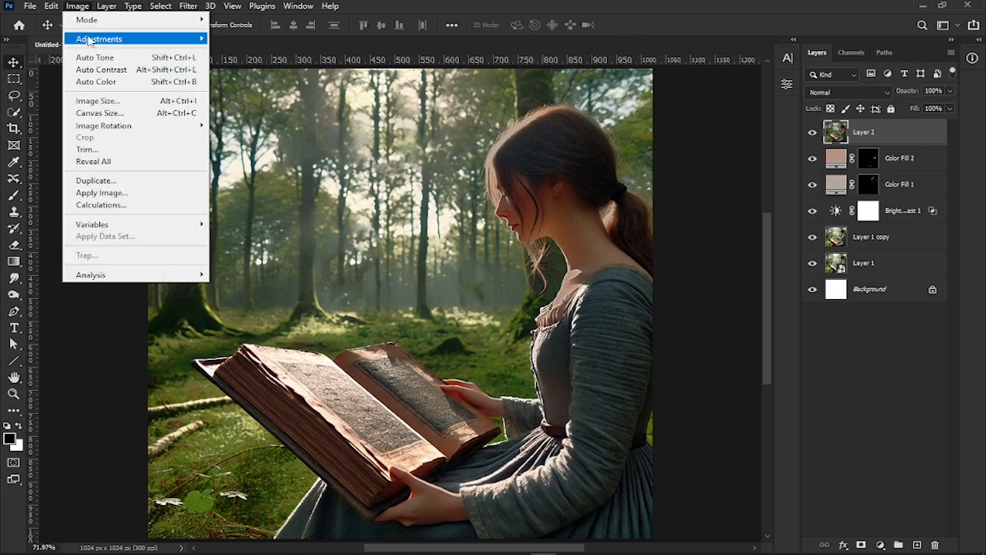
pyautogui.moveTo(100, 39)
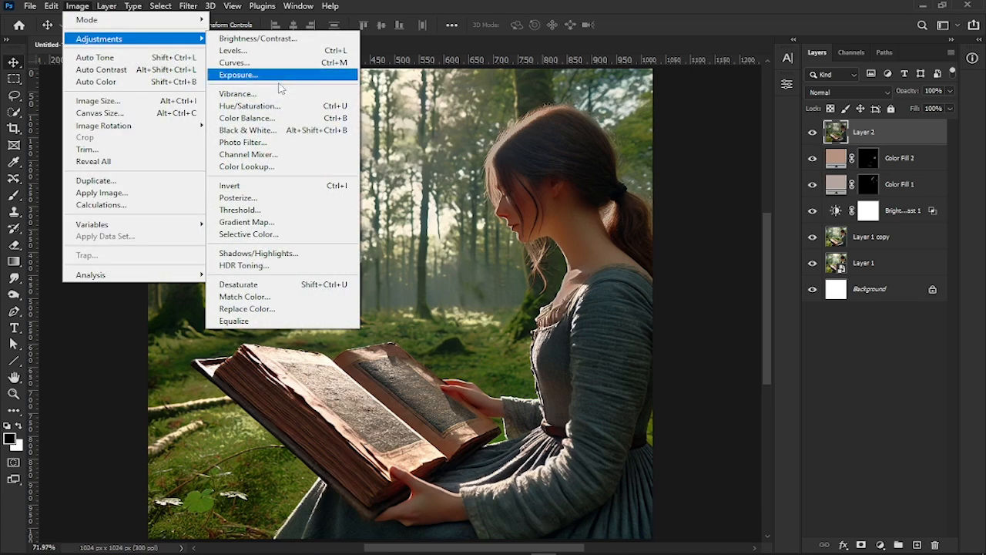
pyautogui.click(239, 285)
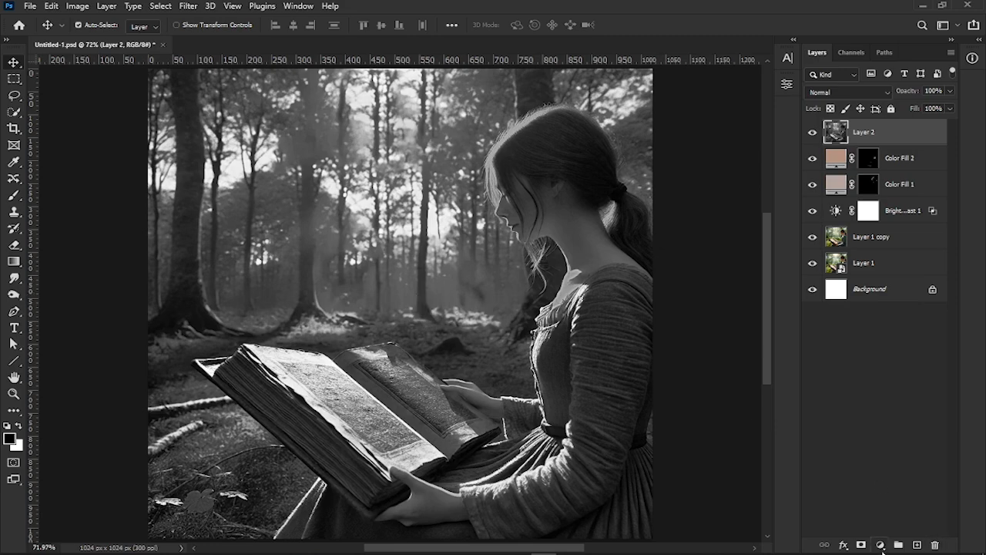
# Step: Add a Levels adjustment above the desaturated layer with input levels 145, 0.82 and 248
pyautogui.click(881, 546)
pyautogui.click(917, 375)
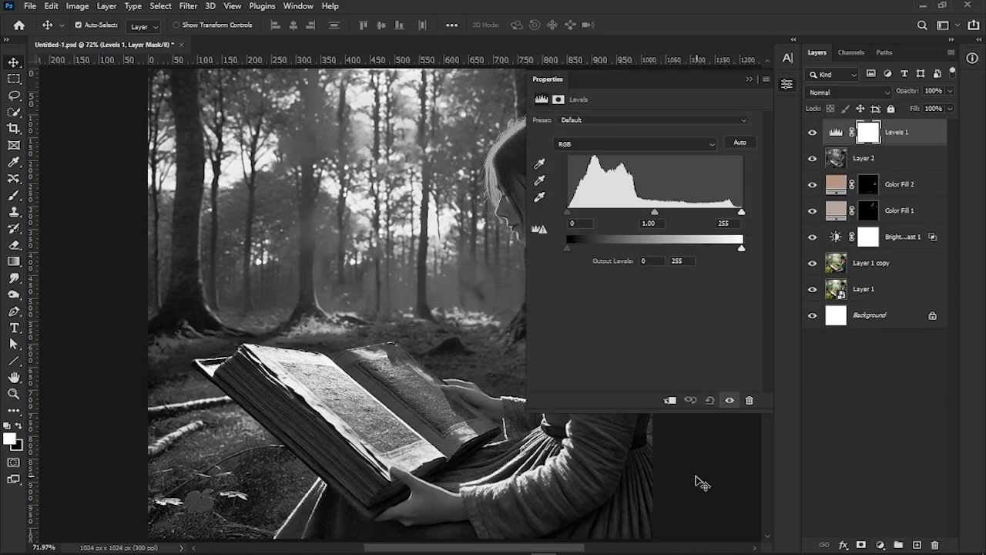
pyautogui.moveTo(572, 214); pyautogui.dragTo(667, 219)
pyautogui.moveTo(741, 212)
pyautogui.mouseDown()
pyautogui.moveTo(726, 216)
pyautogui.moveTo(737, 213)
pyautogui.mouseUp()
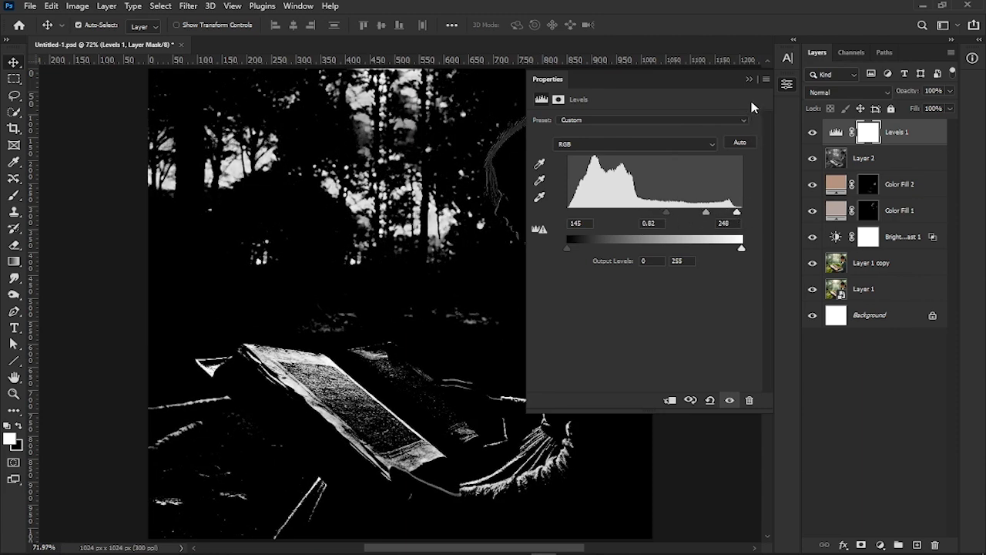
pyautogui.click(749, 80)
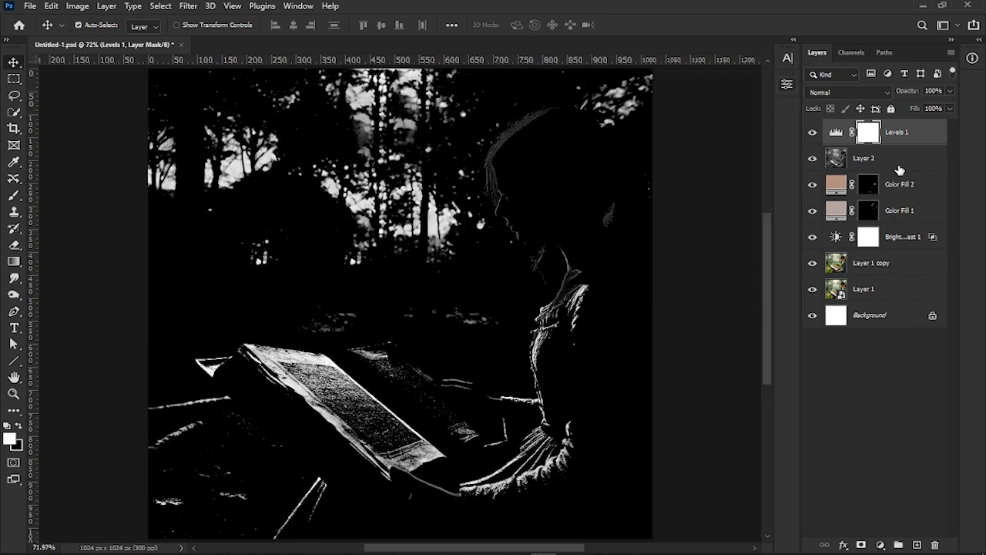
# Step: Add a blank layer below the Levels adjustment and paint black over the forest and hair highlights with a large brush
pyautogui.click(899, 164)
pyautogui.click(916, 545)
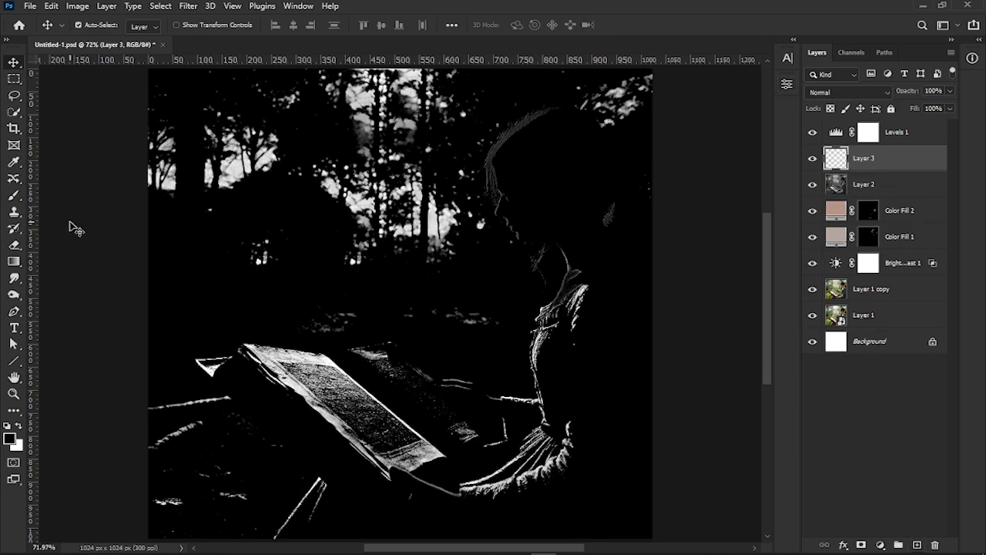
pyautogui.click(14, 195)
pyautogui.press(']')
pyautogui.press(']')
pyautogui.press(']')
pyautogui.press(']')
pyautogui.press(']')
pyautogui.press(']')
pyautogui.press(']')
pyautogui.press(']')
pyautogui.press(']')
pyautogui.press(']')
pyautogui.press(']')
pyautogui.press(']')
pyautogui.press(']')
pyautogui.press(']')
pyautogui.press(']')
pyautogui.press(']')
pyautogui.press(']')
pyautogui.press(']')
pyautogui.press(']')
pyautogui.press(']')
pyautogui.press('[')
pyautogui.press('[')
pyautogui.press('[')
pyautogui.scroll(2, 511, 152)
pyautogui.moveTo(532, 192); pyautogui.dragTo(208, 308)
pyautogui.scroll(-5, 354, 249)
pyautogui.moveTo(266, 285)
pyautogui.mouseDown()
pyautogui.moveTo(258, 315)
pyautogui.moveTo(344, 312)
pyautogui.mouseUp()
# Step: Paint black on Layer 3 over the forest, hair, face and book highlights, leaving the dress highlights, using progressively smaller brushes
pyautogui.press('[')
pyautogui.press('[')
pyautogui.press('[')
pyautogui.press('[')
pyautogui.press('[')
pyautogui.press('[')
pyautogui.press('[')
pyautogui.moveTo(408, 359)
pyautogui.mouseDown()
pyautogui.moveTo(470, 374)
pyautogui.moveTo(480, 341)
pyautogui.mouseUp()
pyautogui.press('[')
pyautogui.press('[')
pyautogui.press('[')
pyautogui.press('[')
pyautogui.press('[')
pyautogui.press('[')
pyautogui.press('[')
pyautogui.press('[')
pyautogui.press('[')
pyautogui.scroll(5, 549, 218)
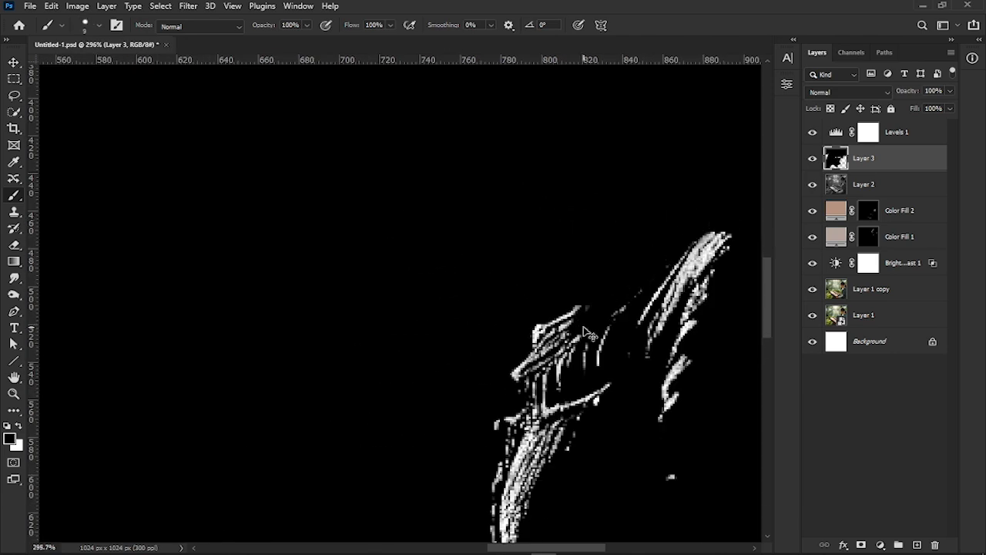
# Step: Paint out stray skin highlights at the neckline with a 4 px brush and beside the sleeve cuff with a 25 px brush
pyautogui.scroll(-1, 611, 299)
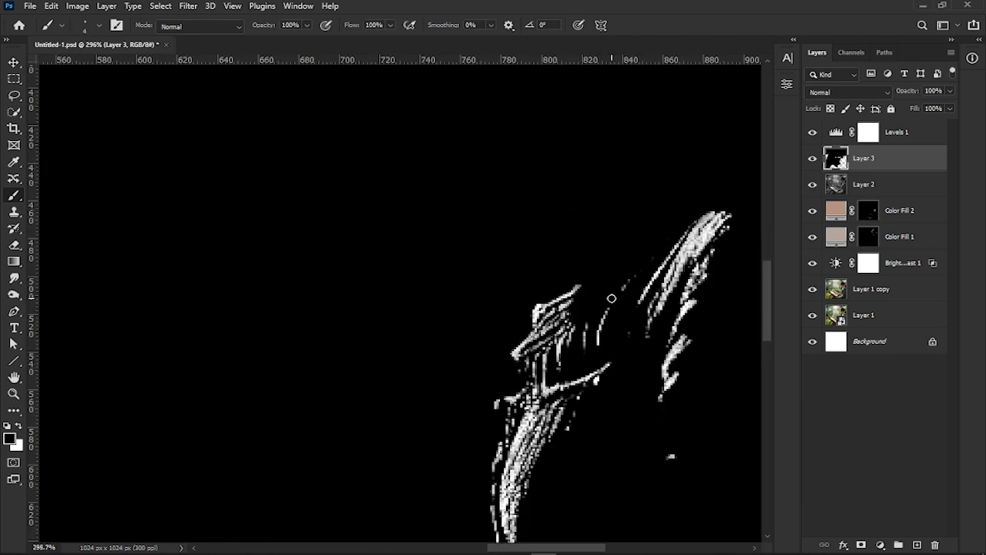
pyautogui.scroll(-1, 611, 298)
pyautogui.scroll(-5, 625, 308)
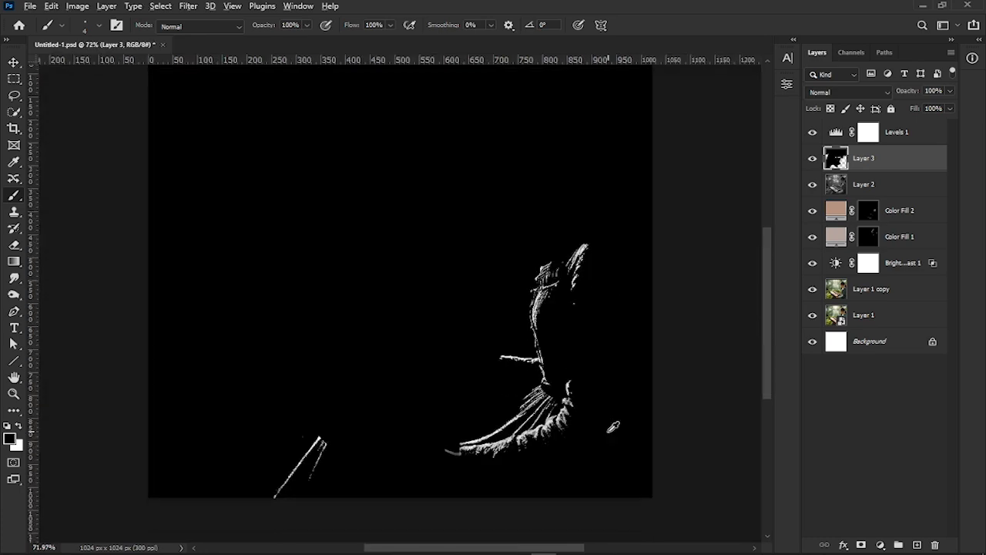
pyautogui.scroll(3, 625, 341)
pyautogui.scroll(-3, 232, 433)
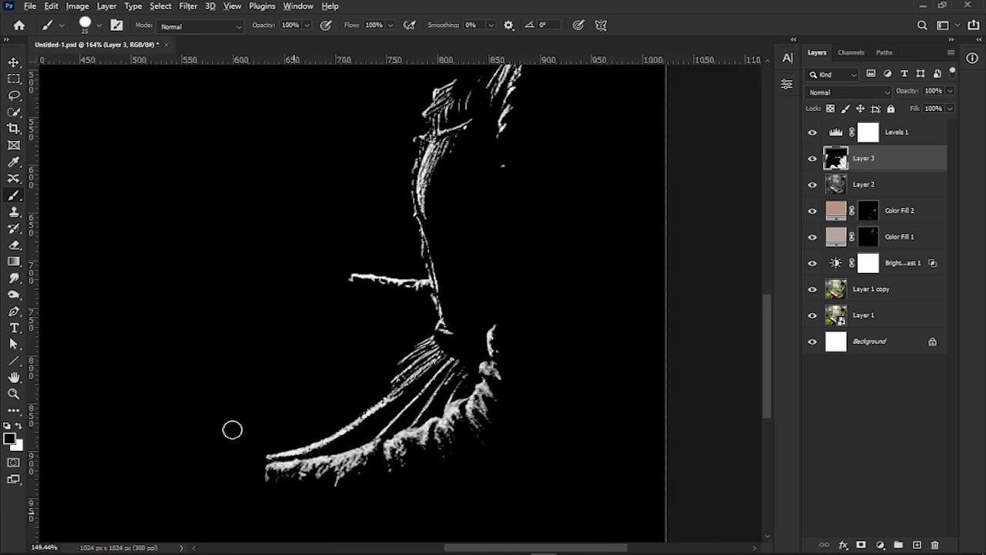
pyautogui.scroll(-1, 262, 382)
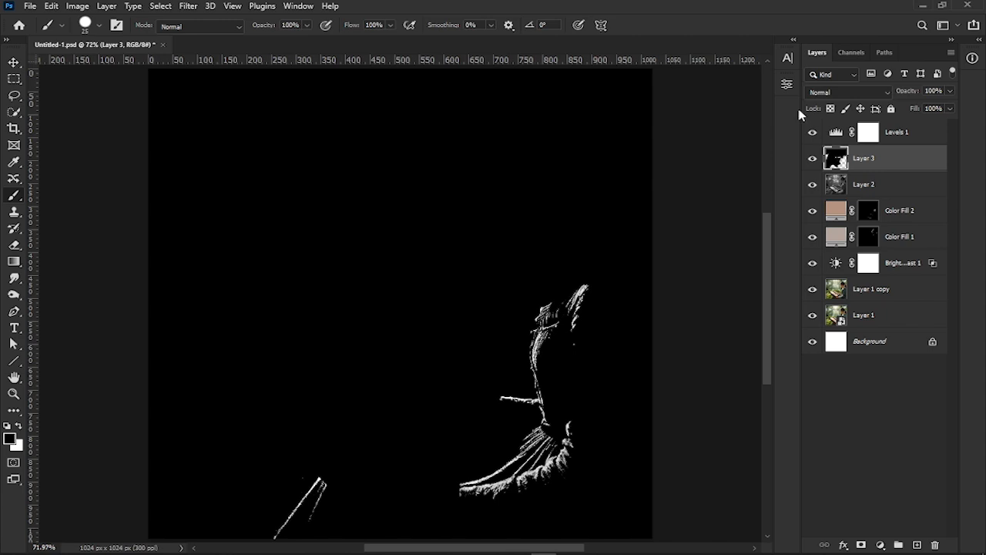
# Step: Load the isolated dress highlights as a selection from the RGB composite channel
pyautogui.click(850, 52)
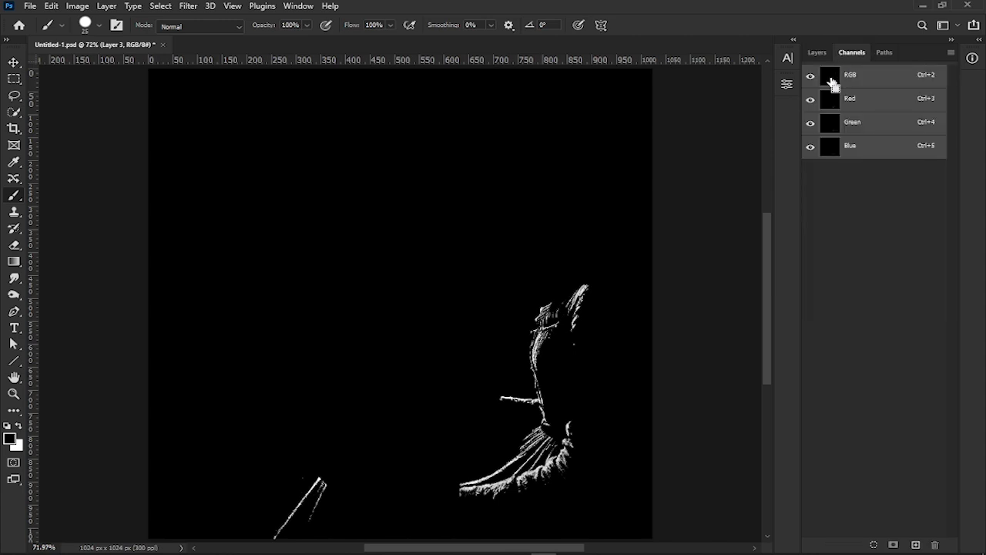
pyautogui.keyDown('ctrl'); pyautogui.click(831, 80); pyautogui.keyUp('ctrl')
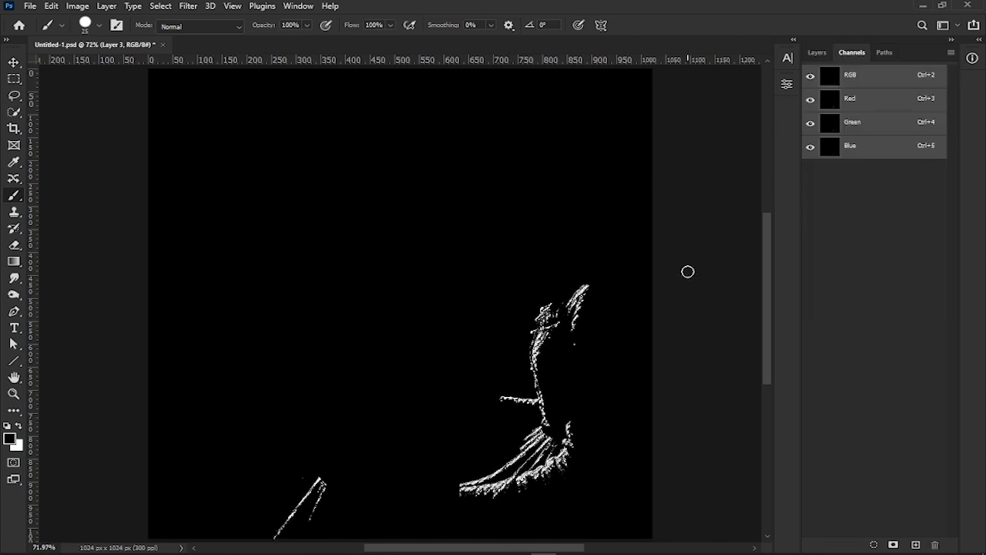
pyautogui.scroll(4, 660, 326)
pyautogui.scroll(1, 530, 408)
# Step: Hide the Levels 1 adjustment, the black-painted Layer 3 and the desaturated Layer 2
pyautogui.click(818, 53)
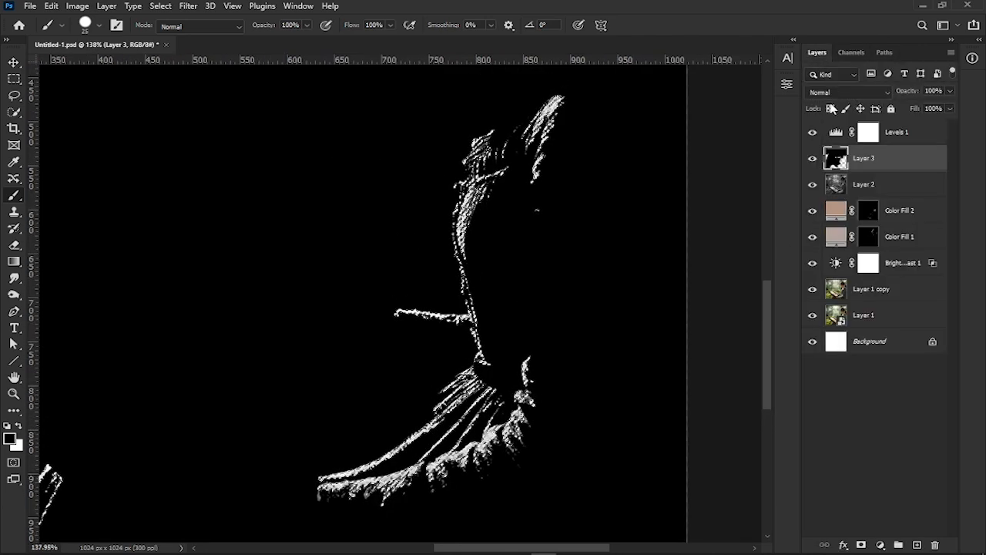
pyautogui.click(813, 132)
pyautogui.click(812, 158)
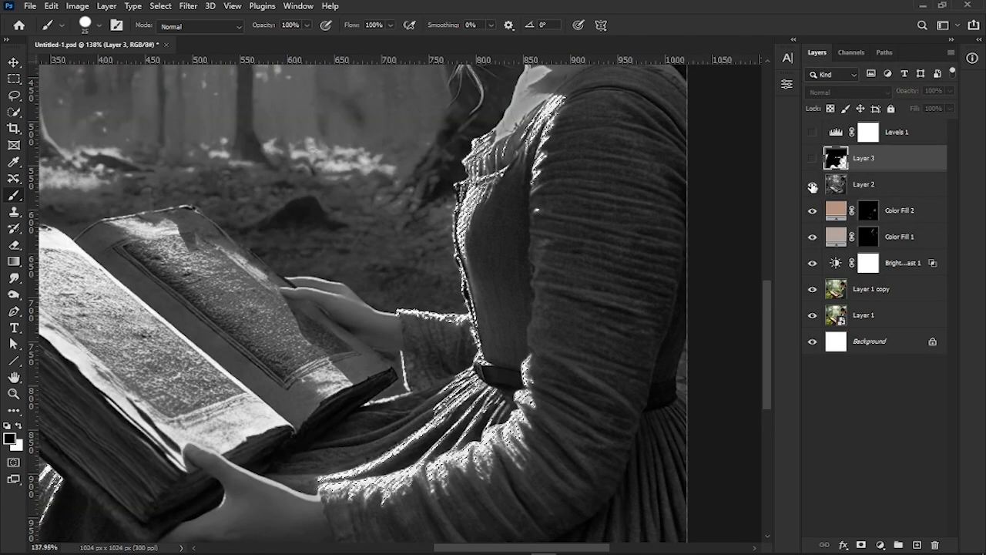
pyautogui.click(813, 184)
# Step: Add a Solid Color fill above Color Fill 2 masked by the selection, with colour 9e9182 sampled from the dress highlights
pyautogui.click(914, 213)
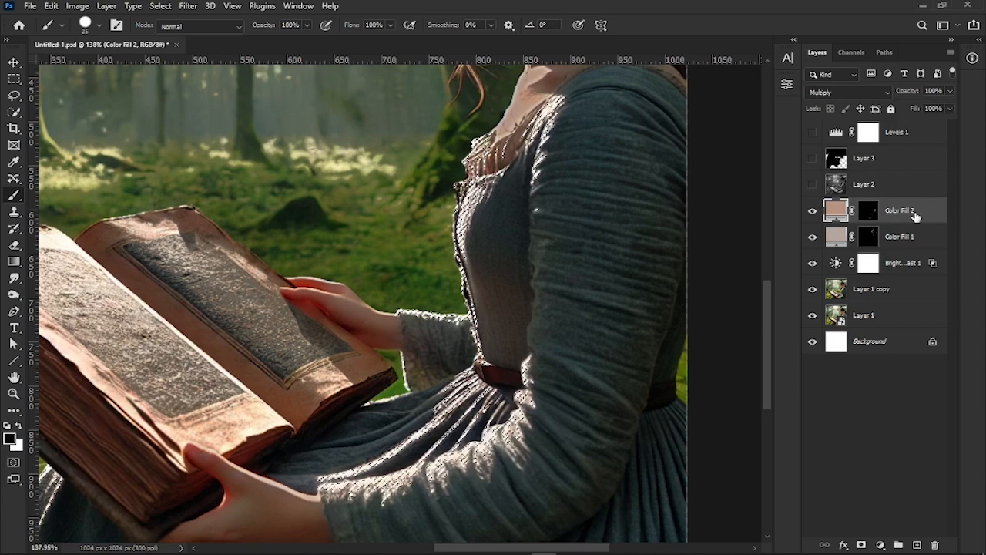
pyautogui.scroll(-1, 540, 347)
pyautogui.scroll(3, 693, 424)
pyautogui.click(881, 545)
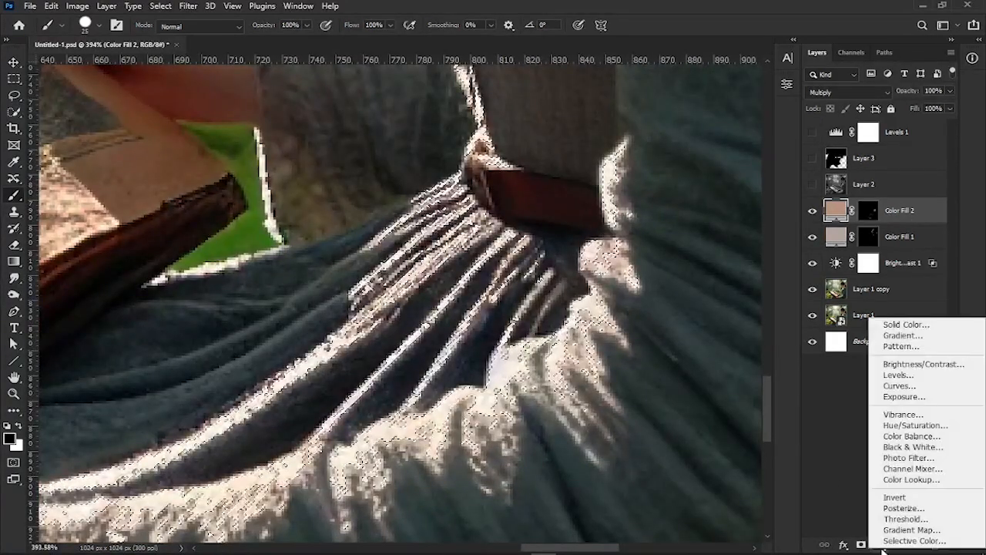
pyautogui.click(906, 324)
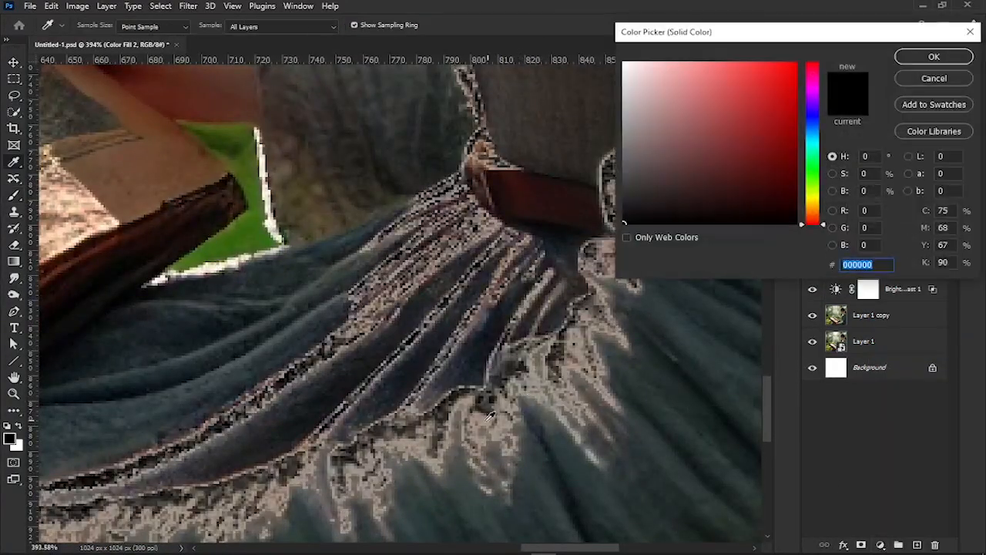
pyautogui.click(484, 436)
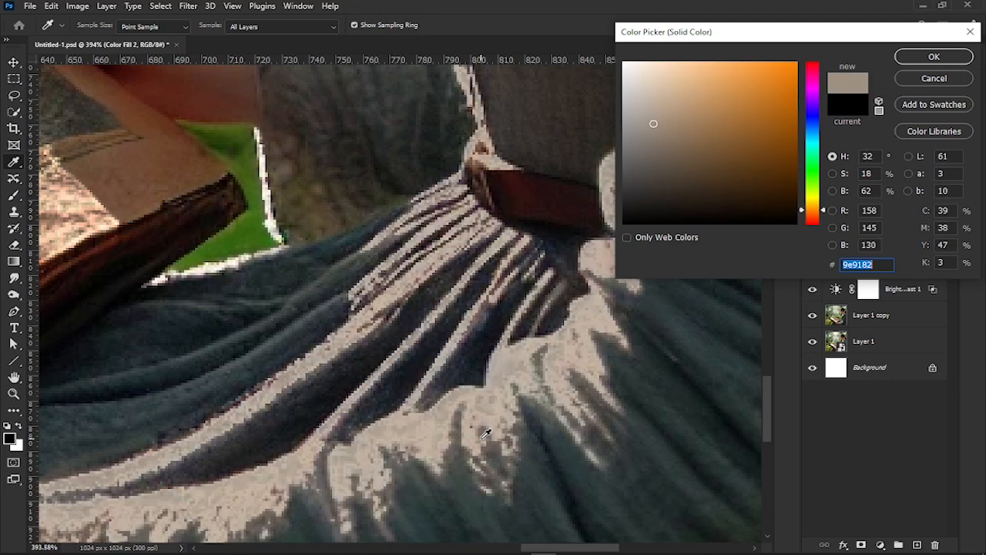
pyautogui.click(917, 60)
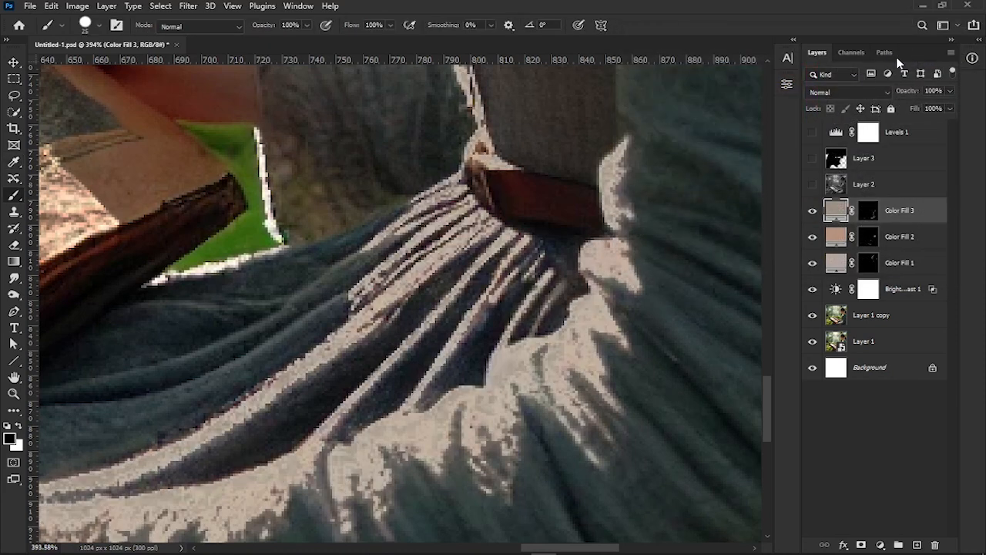
# Step: Set Color Fill 3 to Multiply and slightly feather its layer mask
pyautogui.click(831, 94)
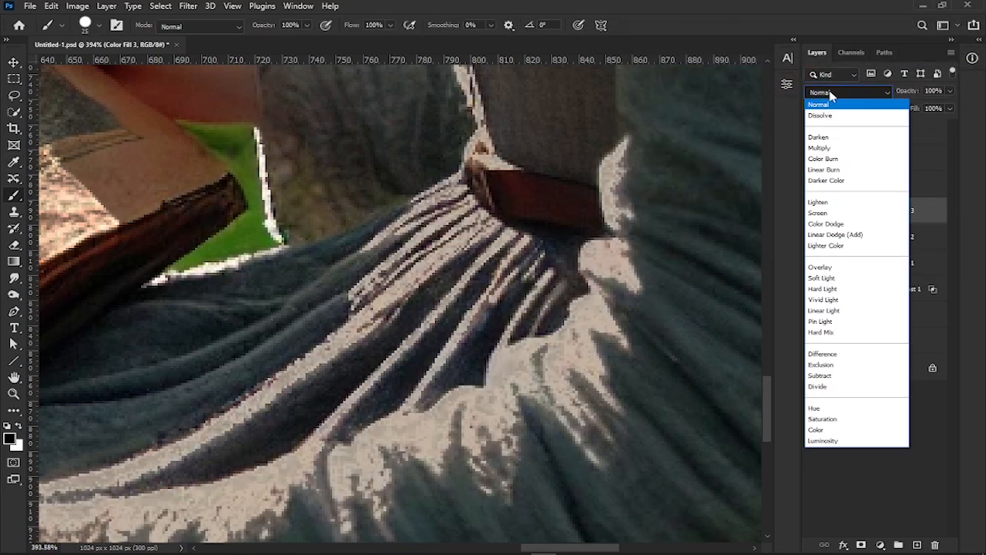
pyautogui.click(821, 147)
pyautogui.click(787, 87)
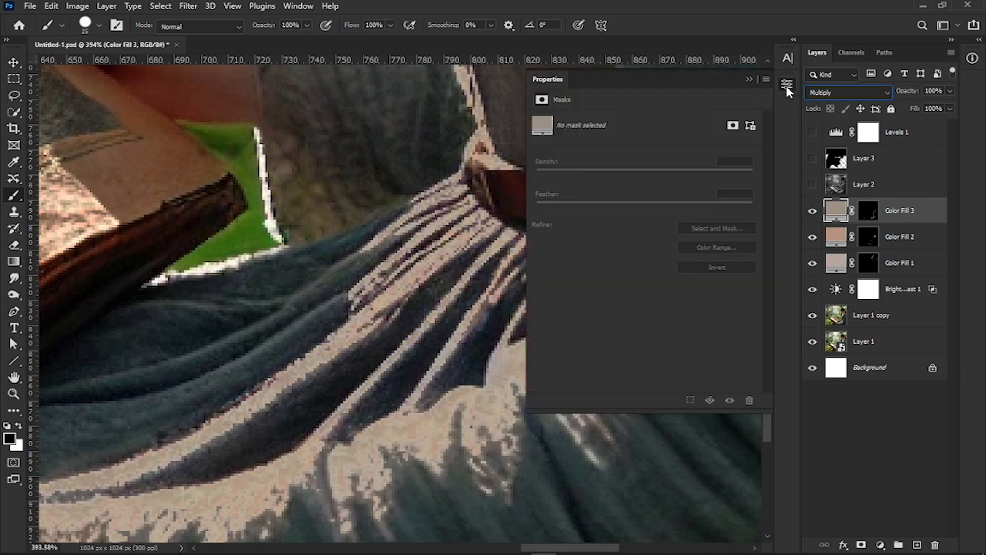
pyautogui.click(733, 125)
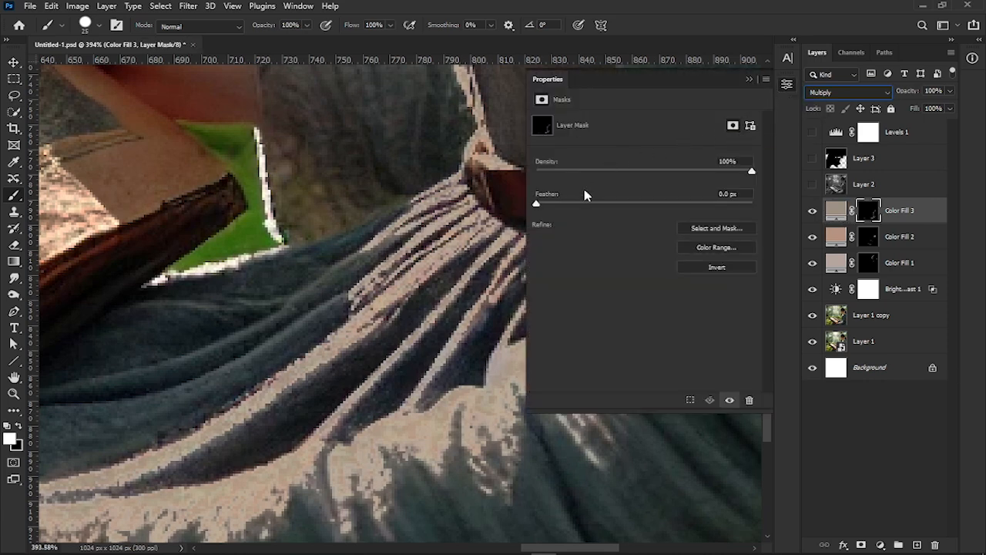
pyautogui.moveTo(536, 203); pyautogui.dragTo(546, 206)
pyautogui.click(748, 80)
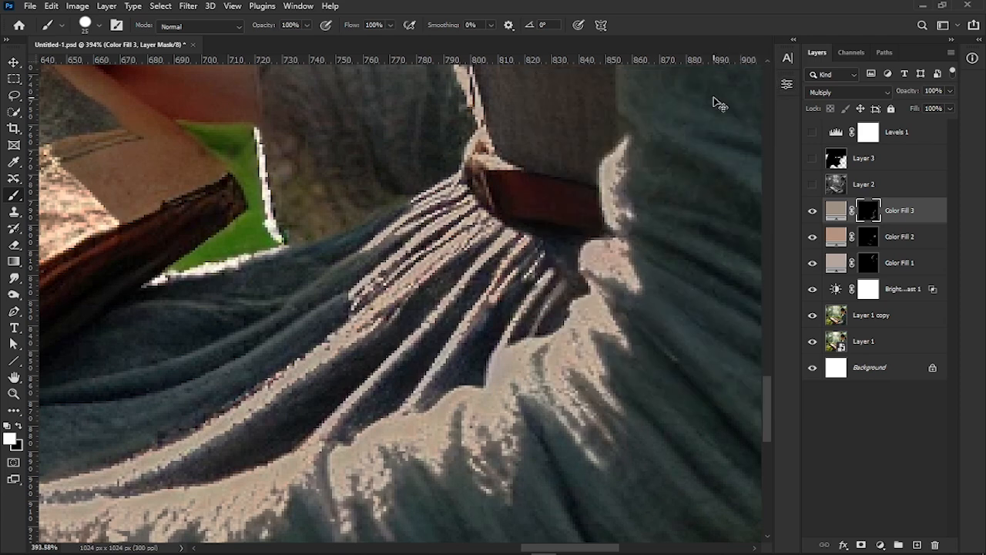
# Step: Hide Color Fill 3 and Color Fill 2 with the whole image in view to compare the relighting before and after
pyautogui.hotkey('ctrl', '0')
pyautogui.click(14, 63)
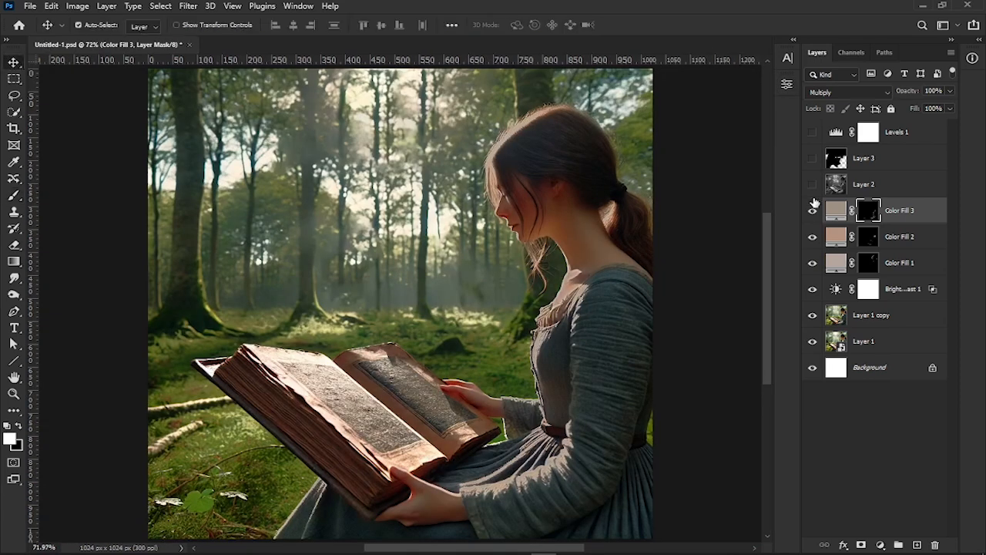
pyautogui.click(812, 237)
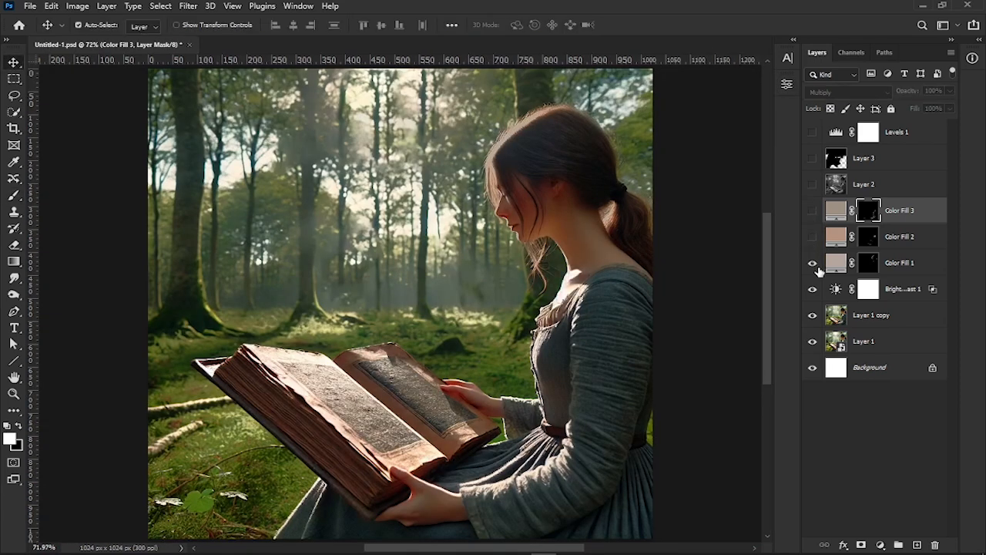